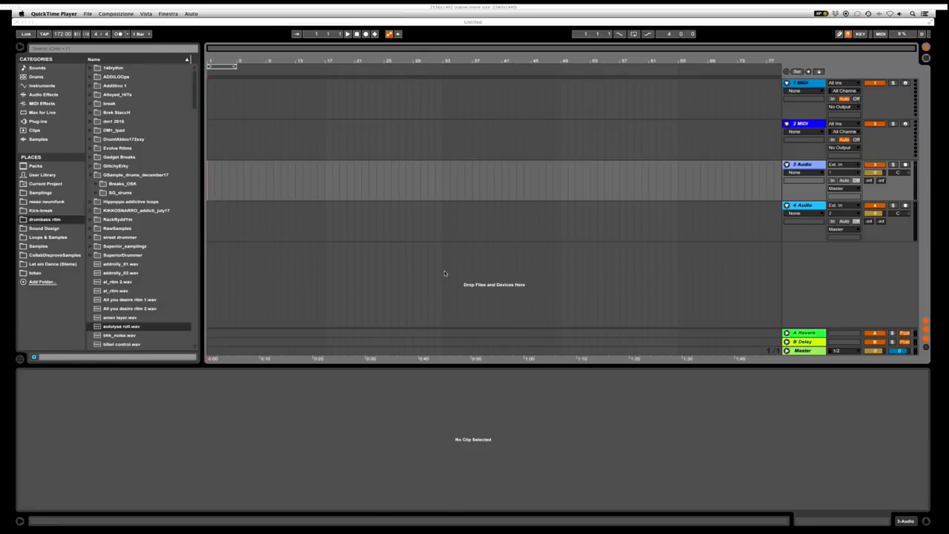
Step: Load the Addictive Drums 2 instrument from the local VST plug-ins onto a new track
left_click(59, 125)
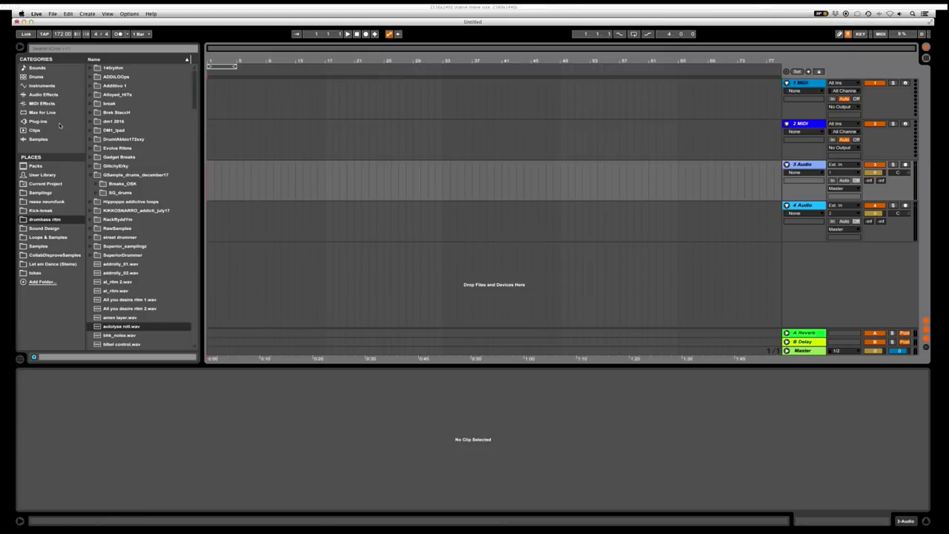
left_click(60, 125)
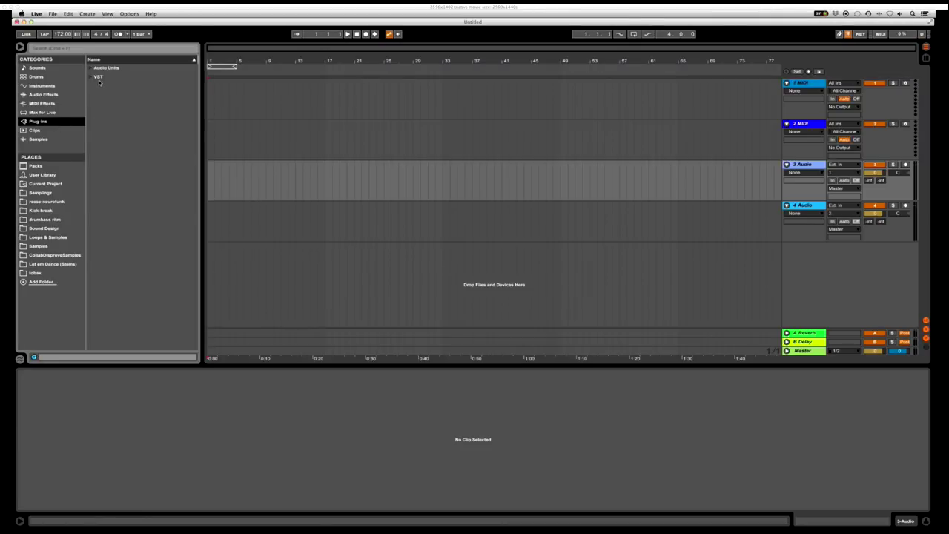
left_click(91, 77)
left_click(96, 85)
scroll(181, 301, "down", 2)
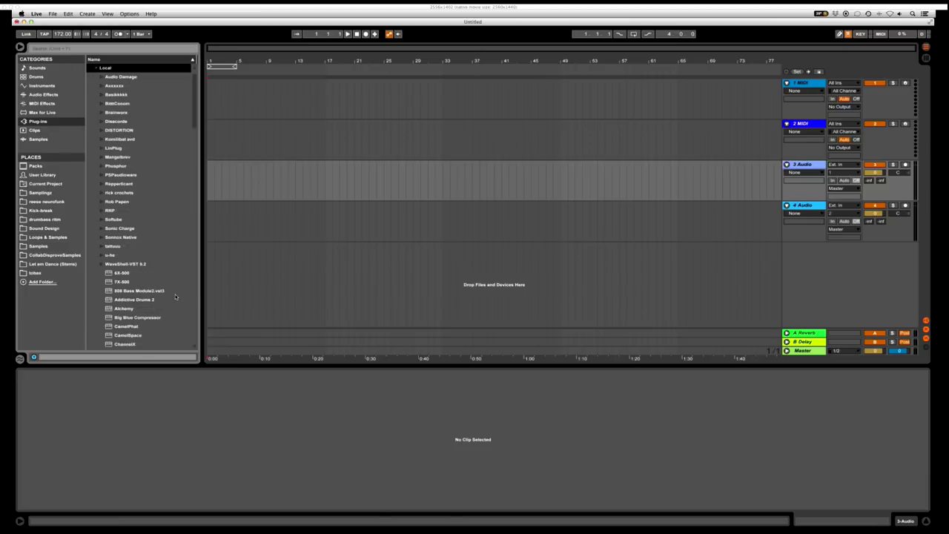
scroll(169, 294, "down", 6)
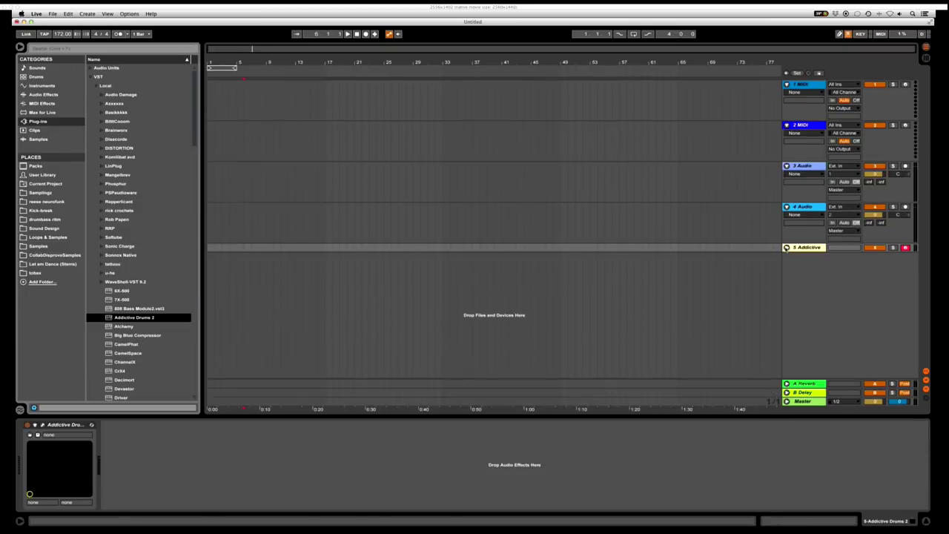
Step: Unfold the Addictive Drums track and delete the two empty MIDI tracks and two empty audio tracks
left_click(786, 247)
left_click(805, 208)
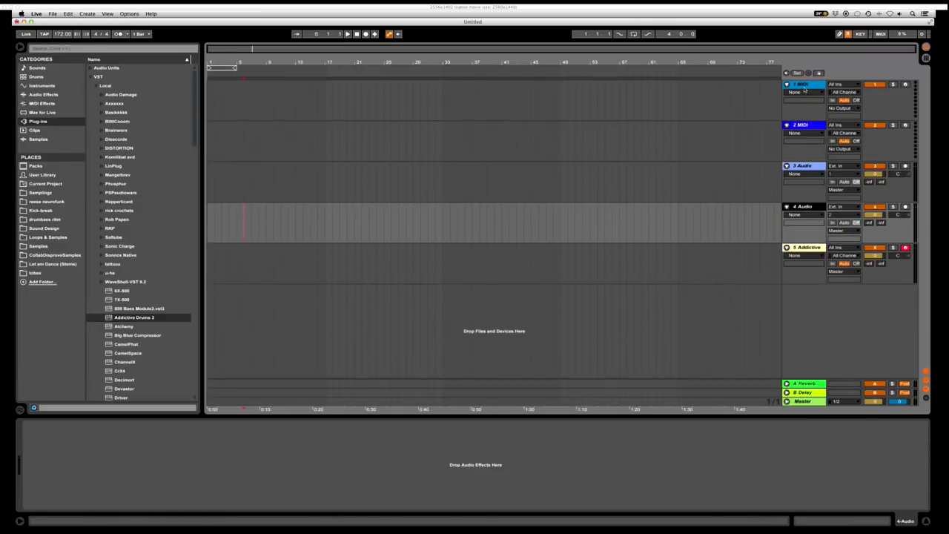
left_click(805, 89)
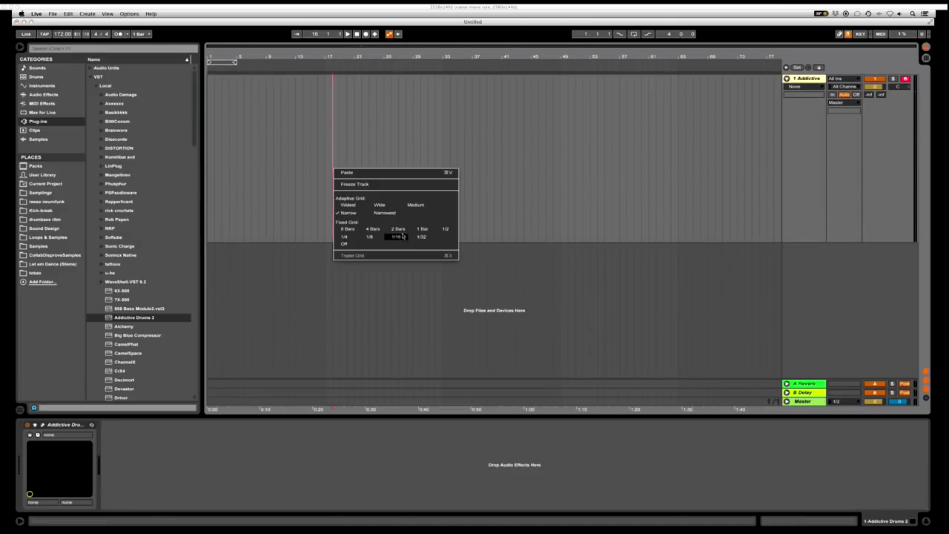
Step: Set the arrangement grid to 2 bars and insert an empty MIDI clip over bars 1 and 2 of the Addictive Drums track
left_click(332, 166)
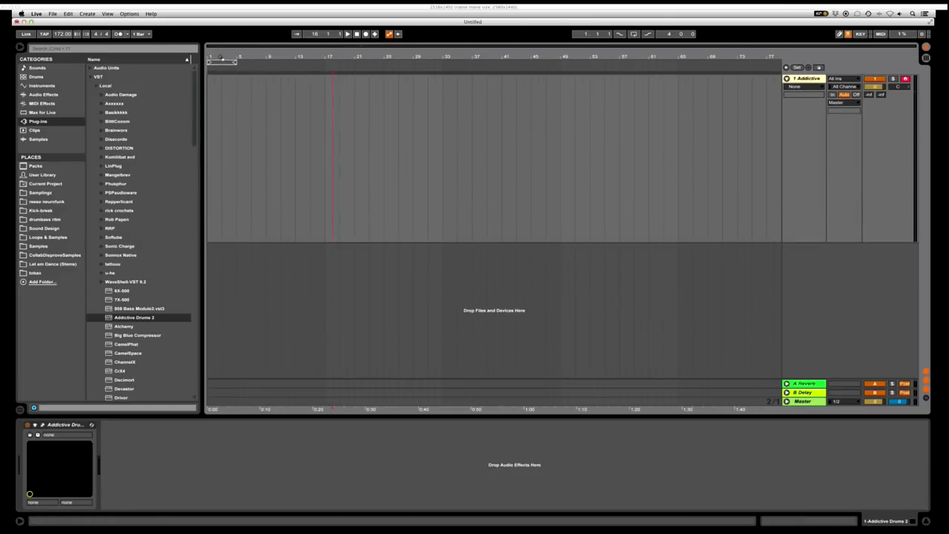
left_click_drag(221, 58, 221, 104)
left_click_drag(315, 105, 64, 103)
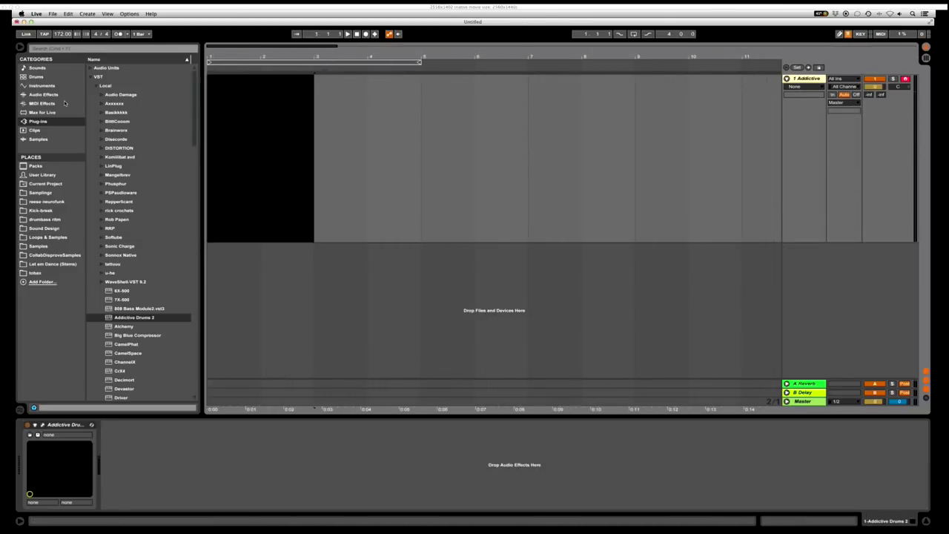
key("super+shift+m")
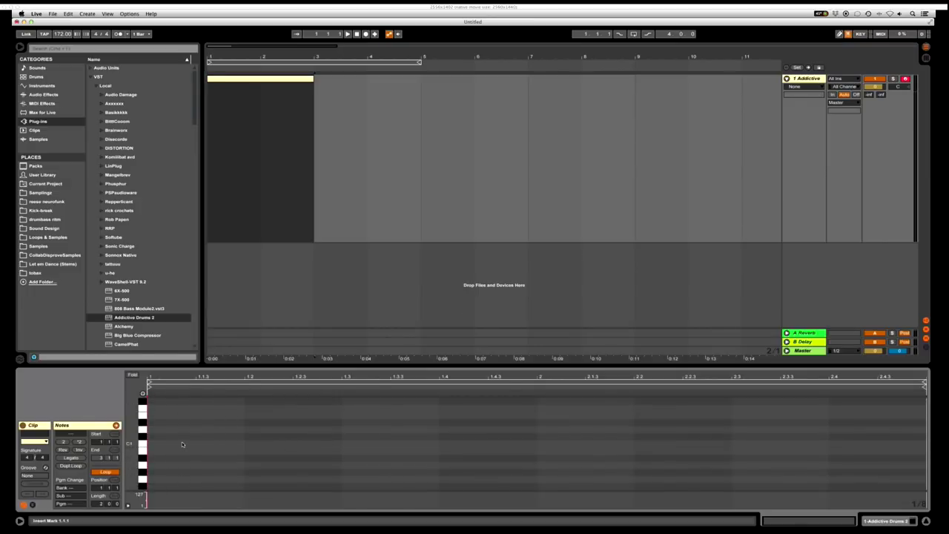
Step: Add a C1 note at 1.1 and, with the note grid set to 1/4, a C#1 note at 1.2
double_click(182, 441)
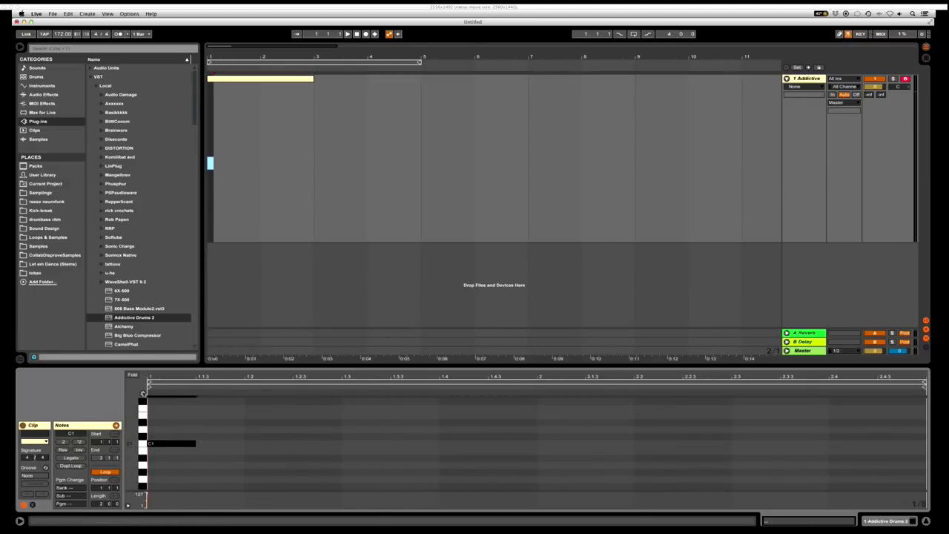
double_click(231, 430)
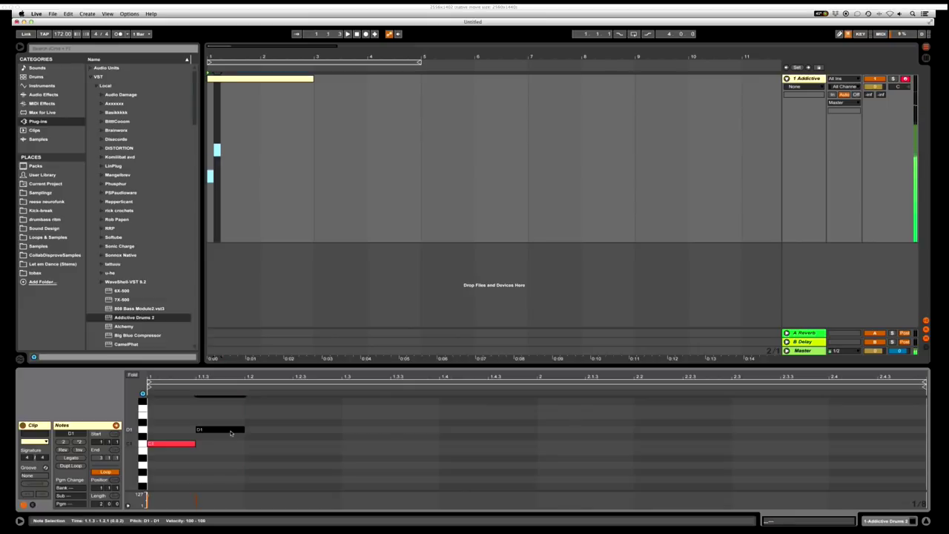
left_click_drag(231, 434, 277, 431)
right_click(194, 431)
left_click(227, 391)
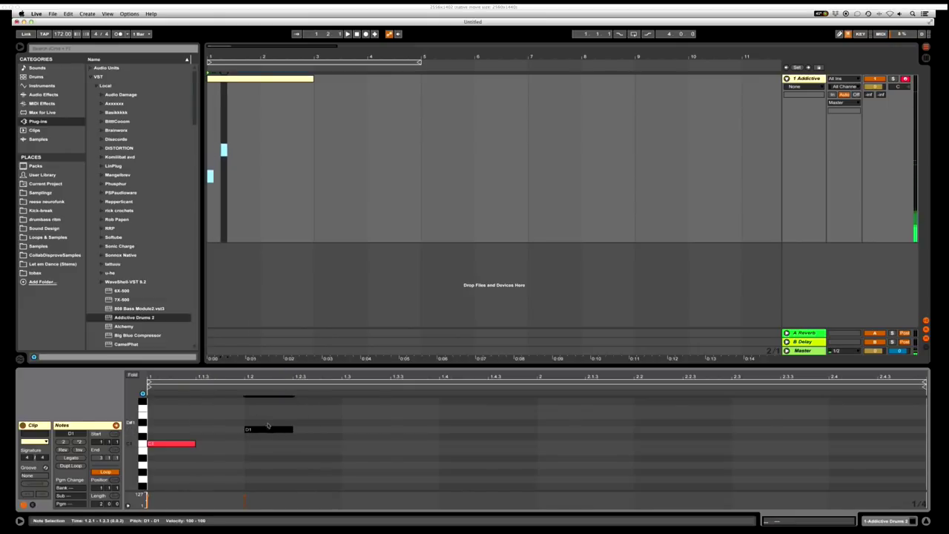
double_click(261, 430)
double_click(260, 436)
left_click(285, 452)
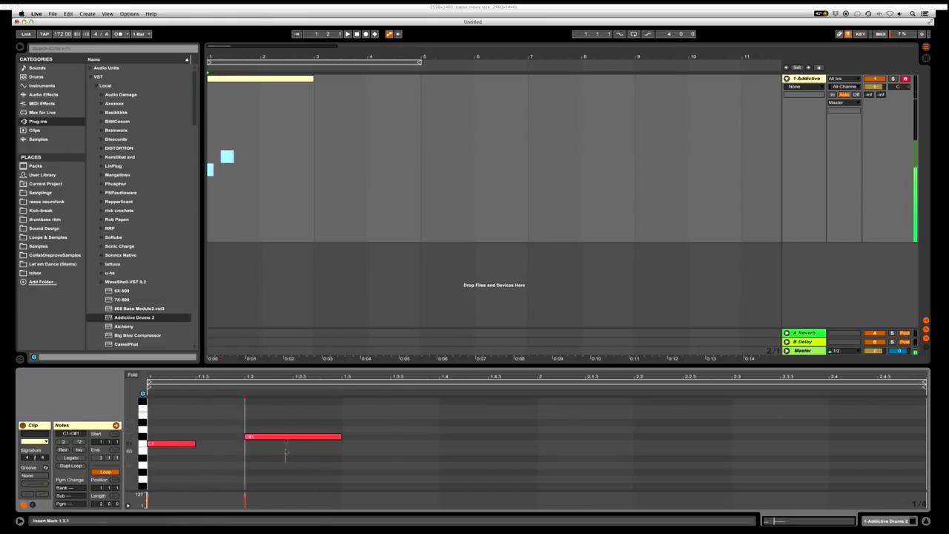
Step: Place further quarter-length C#1 notes at 1.4, 2.2 and 2.4 in the clip
left_click(286, 437)
key("super+d")
left_click_drag(430, 440, 475, 440)
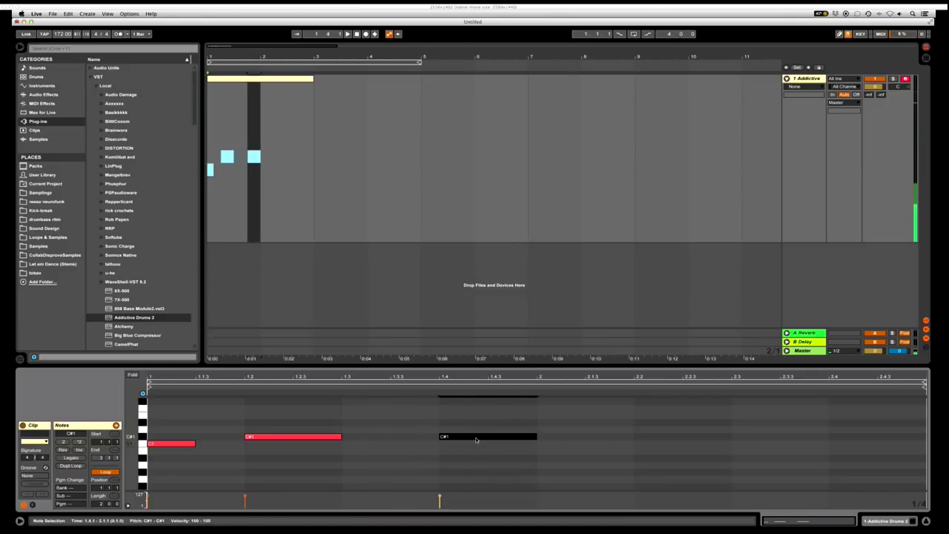
double_click(714, 436)
double_click(890, 445)
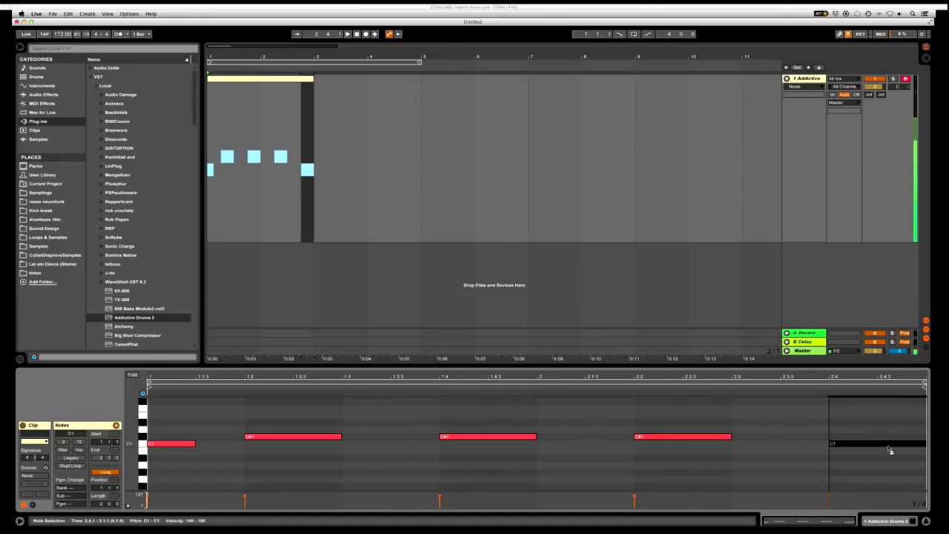
left_click_drag(890, 445, 890, 438)
Step: Set the note grid to 1/8 and add C1 notes at 1.3.3, 2.1 and 2.3.3
right_click(362, 444)
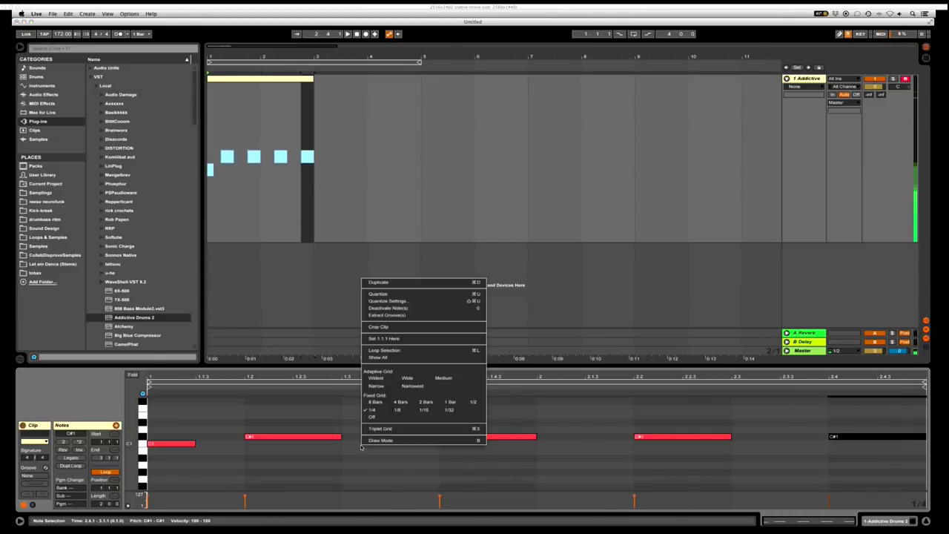
left_click(398, 412)
double_click(408, 445)
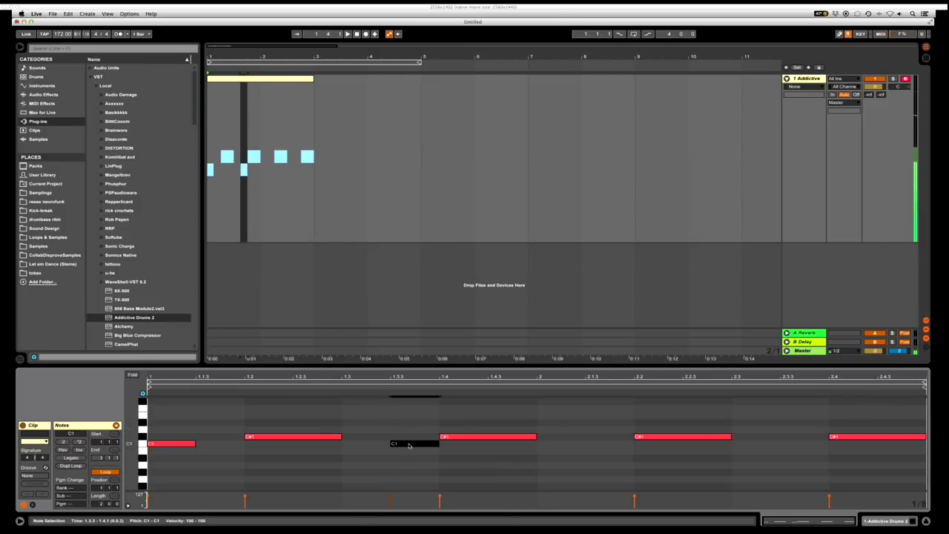
double_click(571, 444)
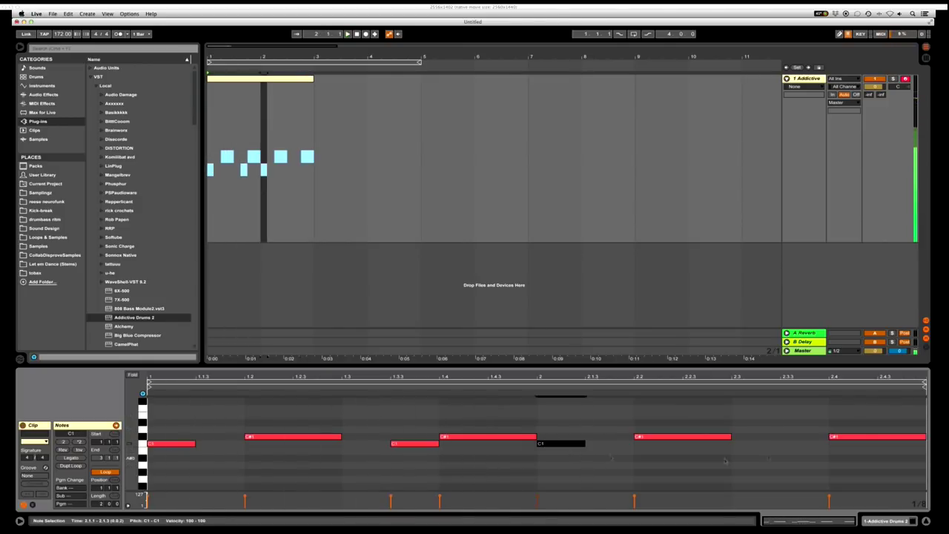
double_click(804, 444)
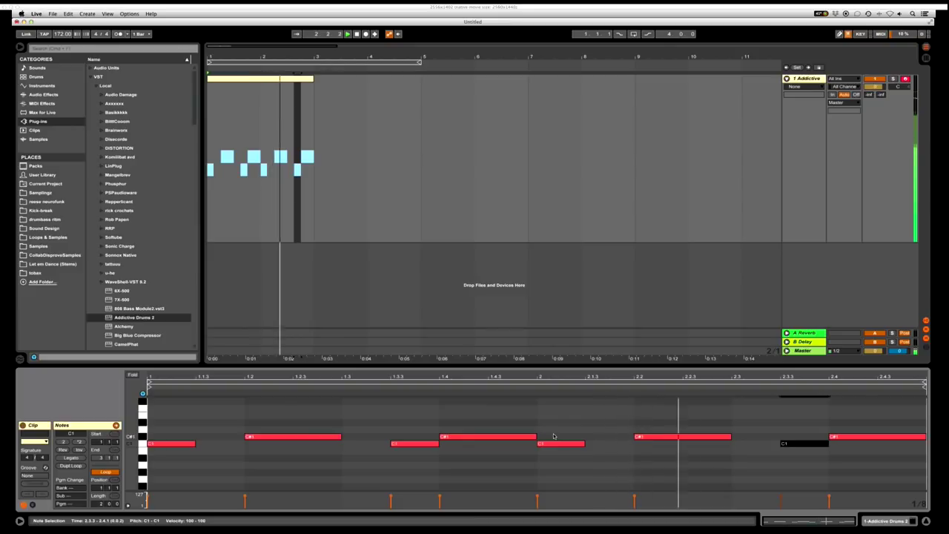
Step: Audition sounds above C1 with an eighth note at 1.1 and settle its pitch on C#2
scroll(167, 419, "up", 2)
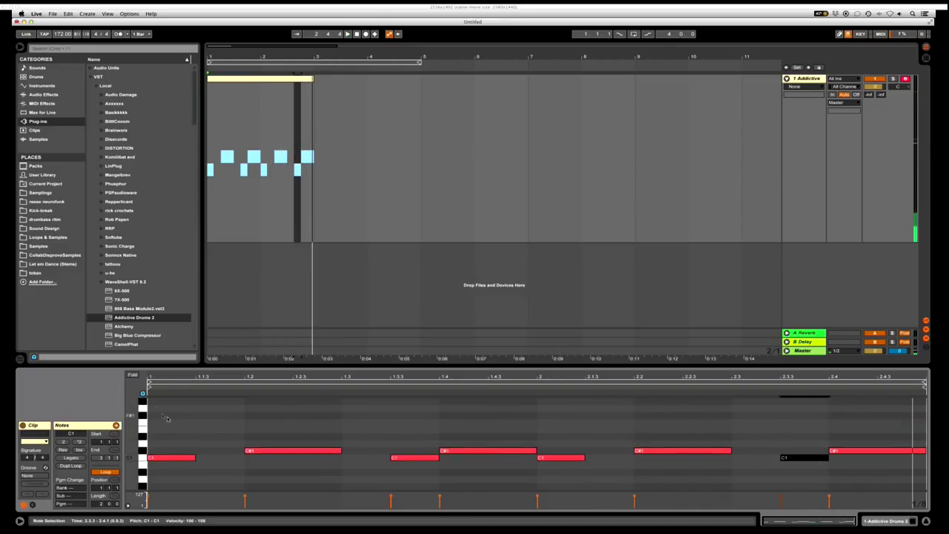
scroll(167, 419, "up", 3)
double_click(182, 410)
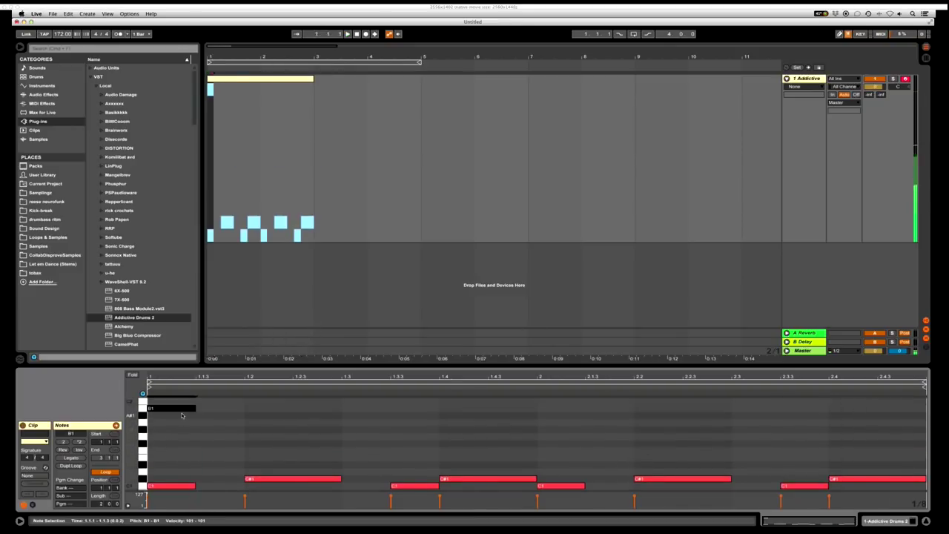
key("Up")
key("Up")
key("Up")
key("Down")
key("Down")
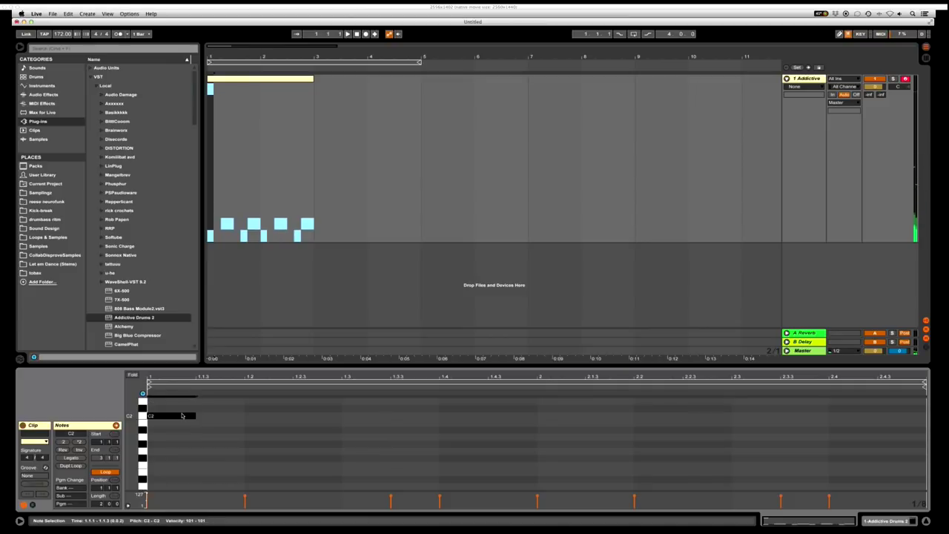
key("Up")
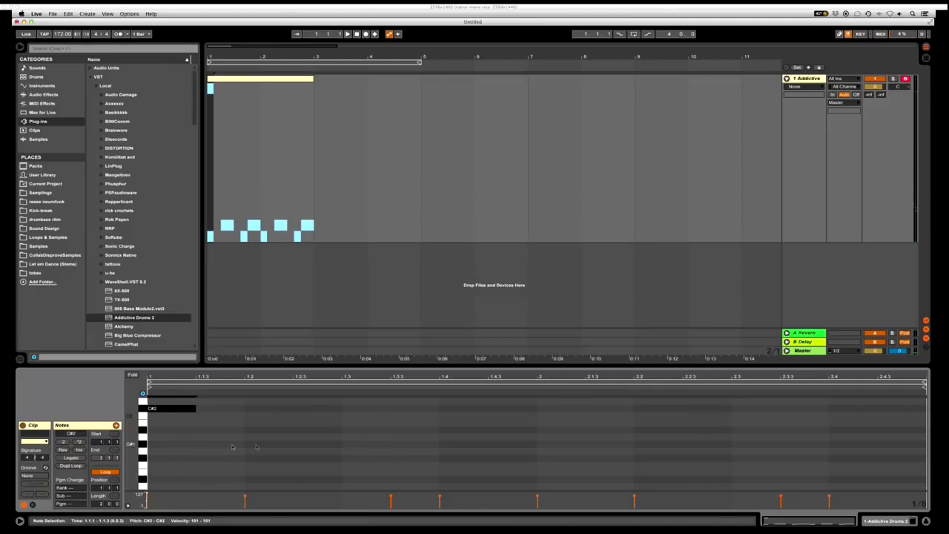
Step: Duplicate the C#2 eighth note repeatedly until it fills both bars of the clip
key("super+d")
key("super+d")
key("super+d")
key("super+d")
key("super+d")
key("super+d")
key("super+d")
key("super+d")
key("super+d")
key("super+d")
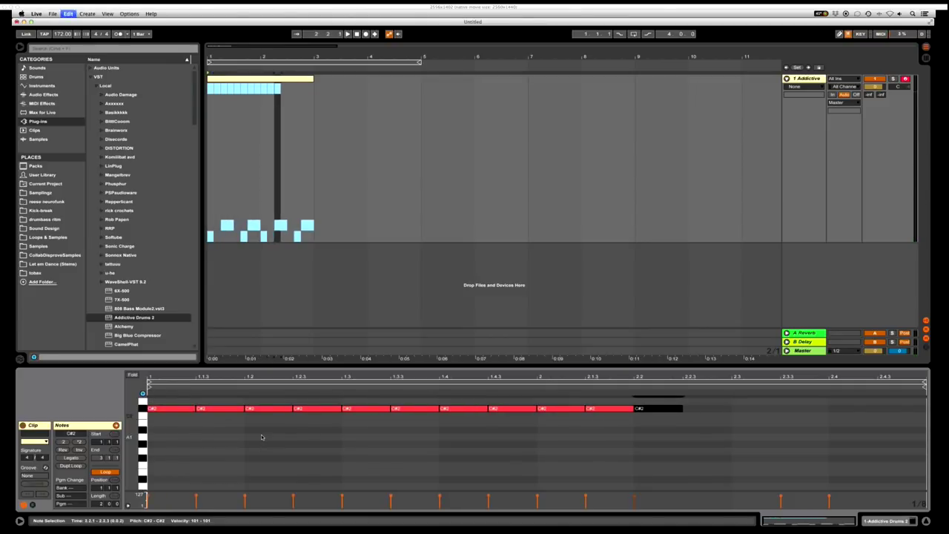
key("super+d")
key("super+d")
key("super+d")
key("super+d")
key("super+d")
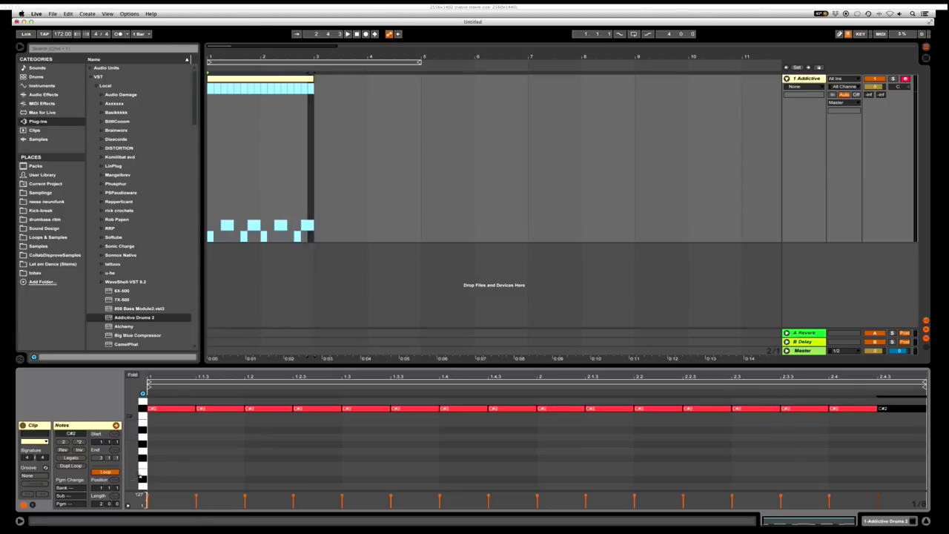
Step: Lower the velocities of the C#2 notes at 1.1.3 and 1.3, and raise the one at 1.2.3 to 126
left_click(201, 409)
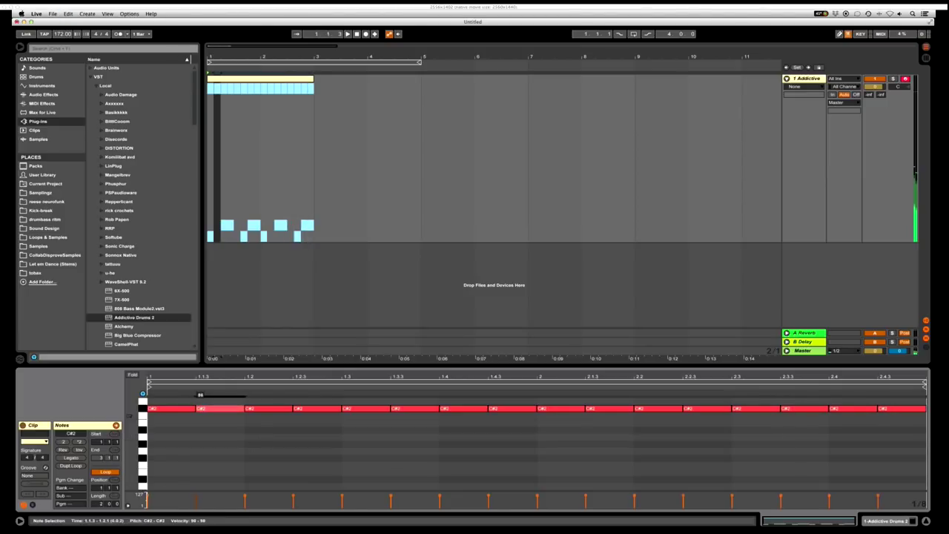
left_click_drag(196, 498, 196, 499)
left_click_drag(292, 497, 293, 492)
key("space")
key("space")
key("space")
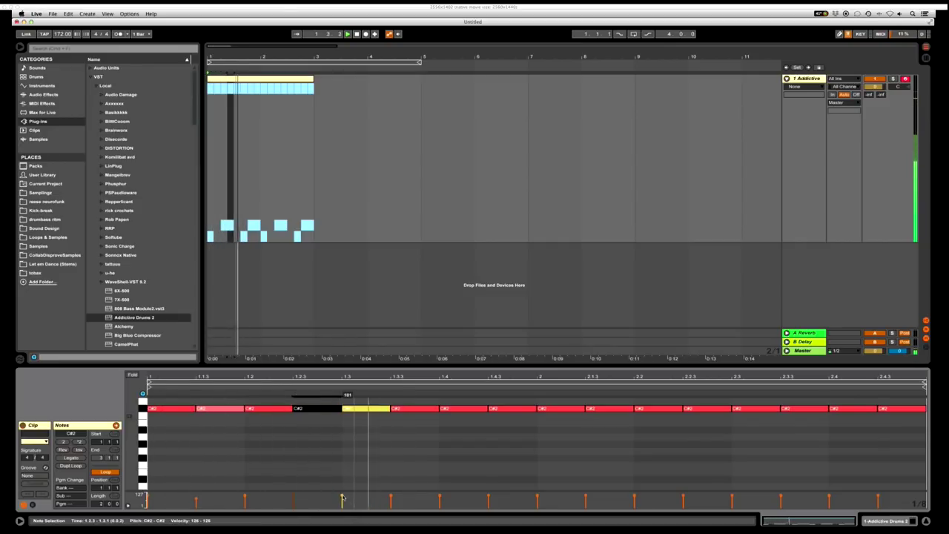
left_click(343, 497)
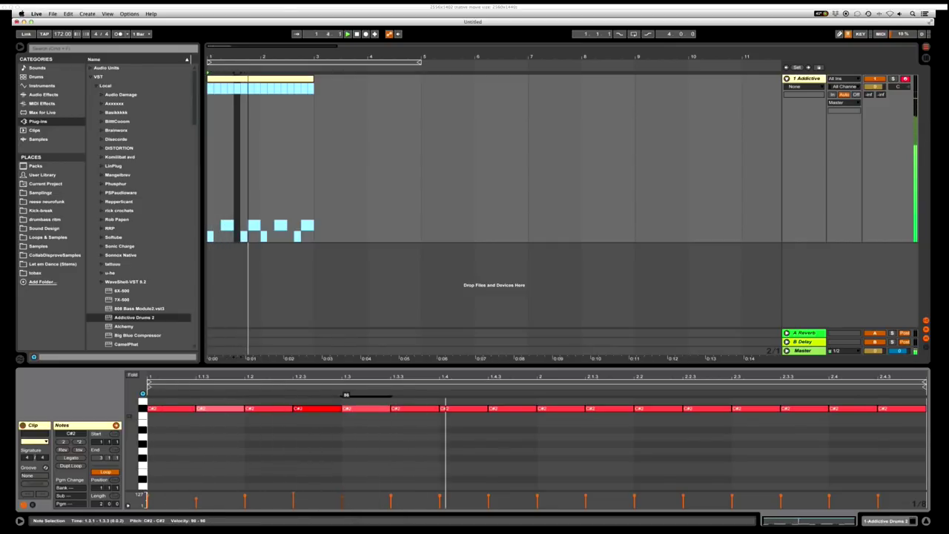
Step: Raise the velocities of the C#2 notes at 1.3.3 and 1.4.3 to 122
left_click(392, 498)
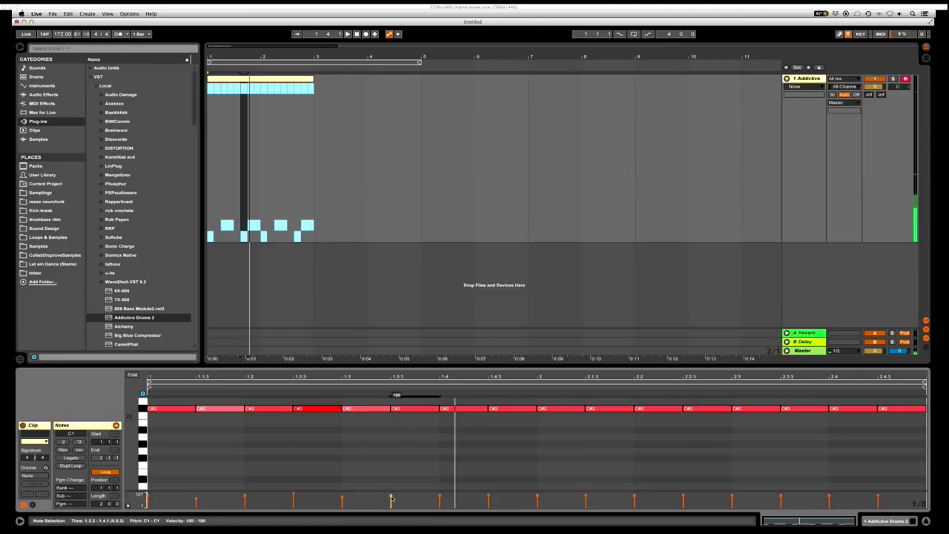
double_click(402, 411)
key("super+z")
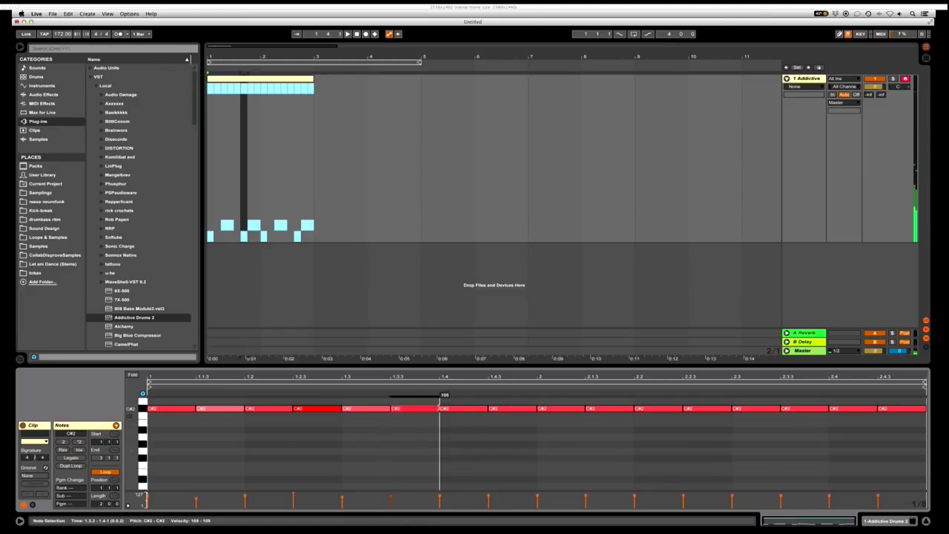
left_click_drag(391, 496, 391, 490)
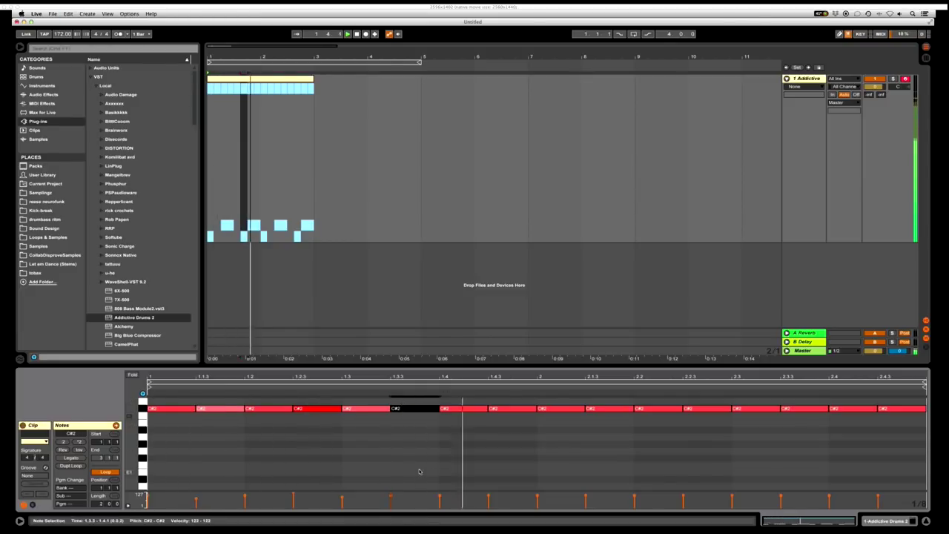
left_click(495, 410)
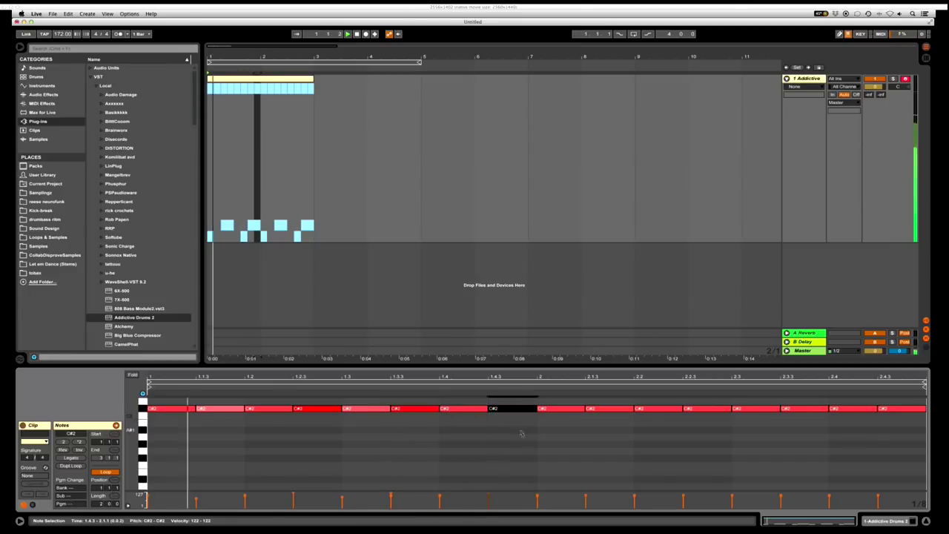
Step: Duplicate the first bar's C#2 notes with their velocities onto bar 2 and enlarge the note editor slightly
left_click_drag(522, 433, 152, 401)
key("super+d")
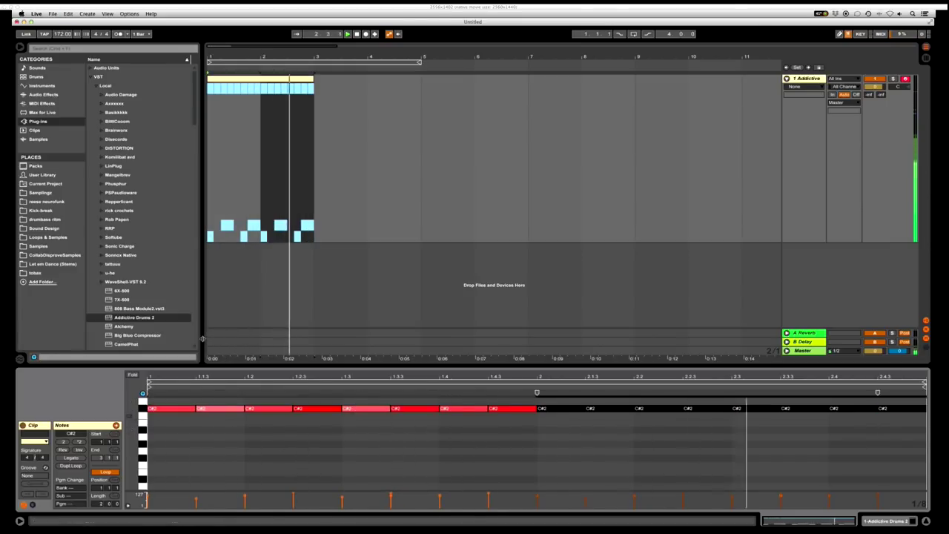
left_click_drag(381, 363, 382, 355)
key("space")
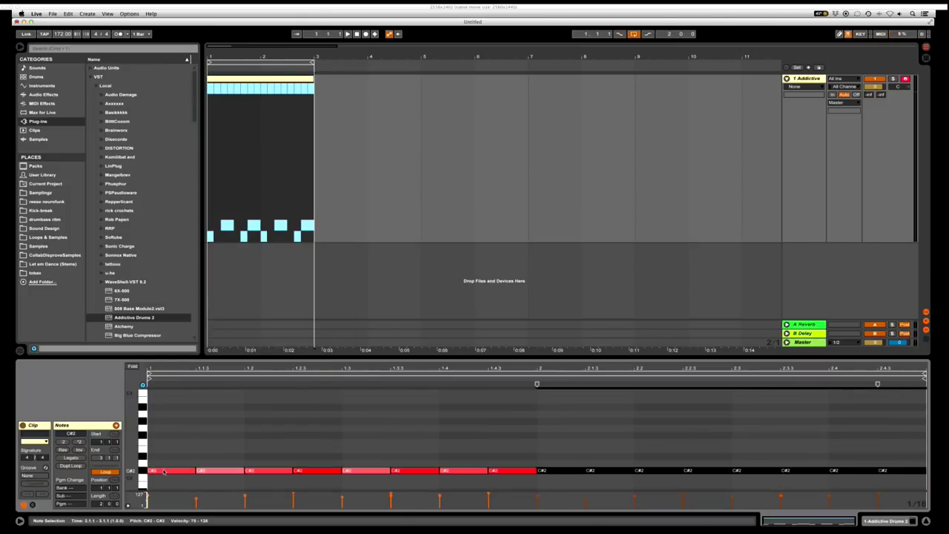
Step: Set the grid to 1/8, delete the C#2 notes at 1.1 and 1.1.3, and place an F#2 eighth note at 1.1
double_click(164, 471)
right_click(163, 448)
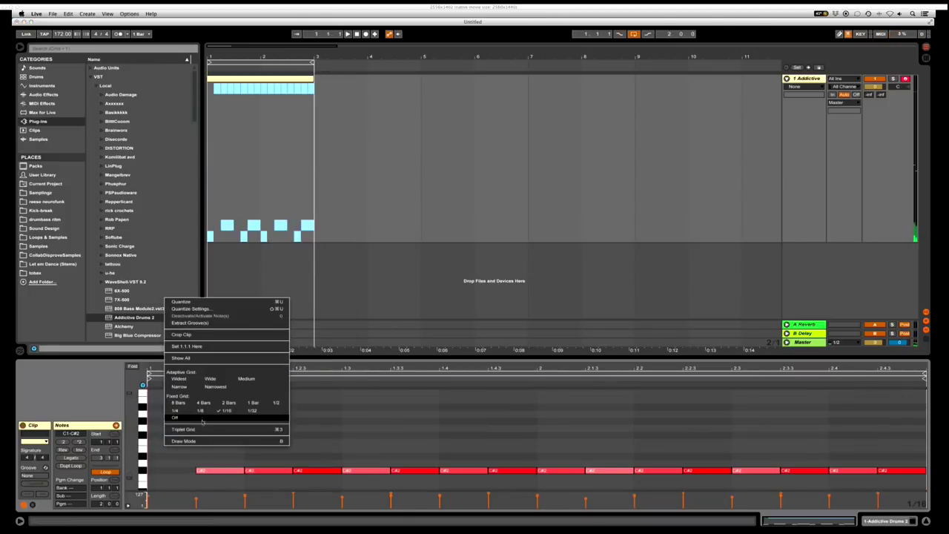
left_click(203, 411)
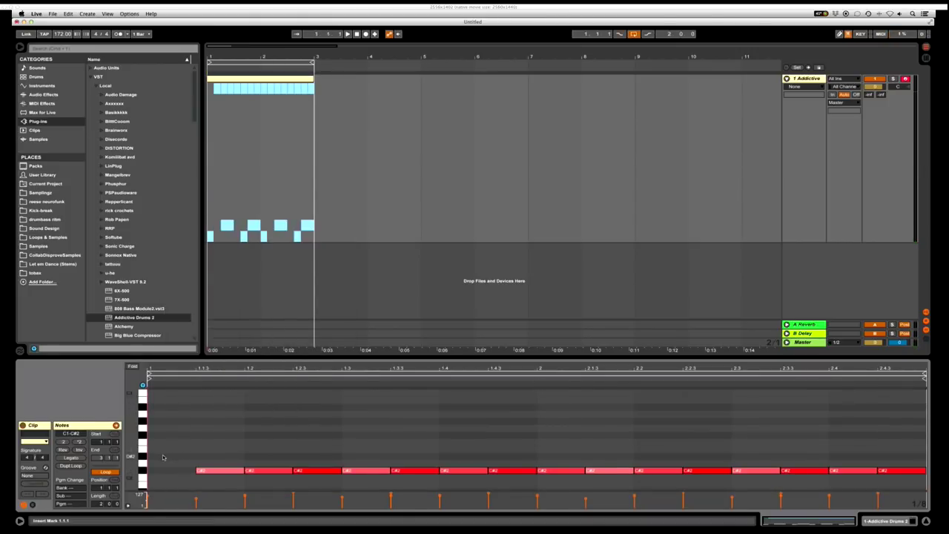
double_click(164, 457)
left_click_drag(176, 456, 180, 435)
double_click(224, 469)
key("space")
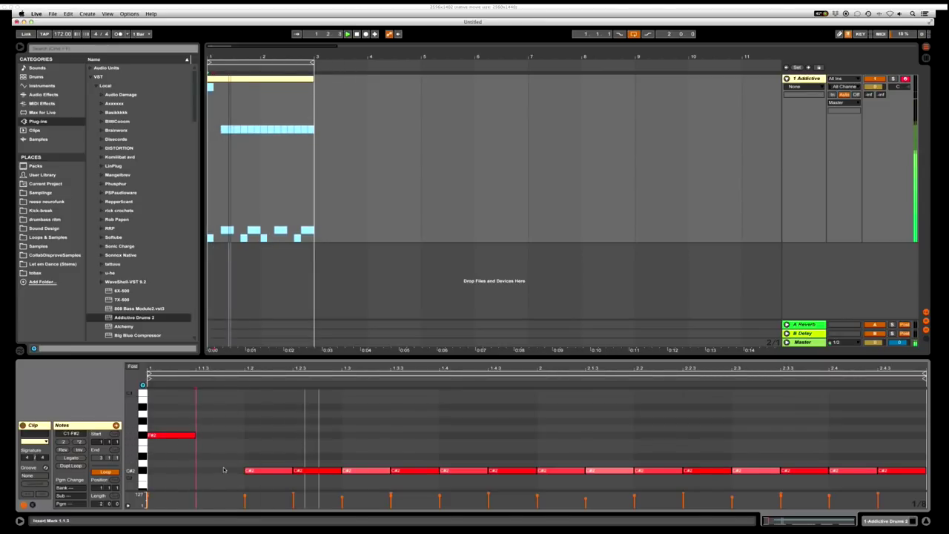
Step: Replace the C#2 notes at 2.2 and 2.2.3 with a single F#2 eighth note at 2.2, and play the loop
scroll(674, 465, "down", 3)
scroll(674, 464, "up", 2)
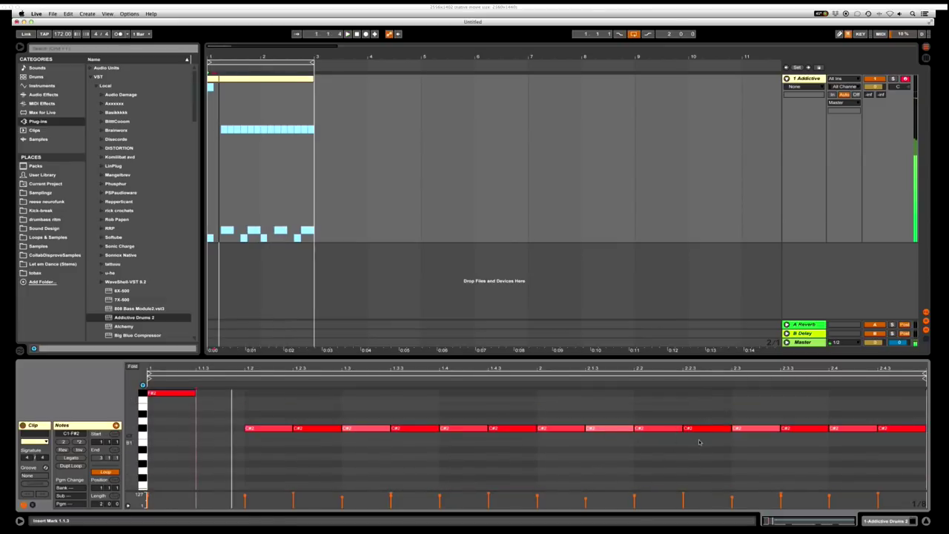
double_click(664, 429)
double_click(701, 428)
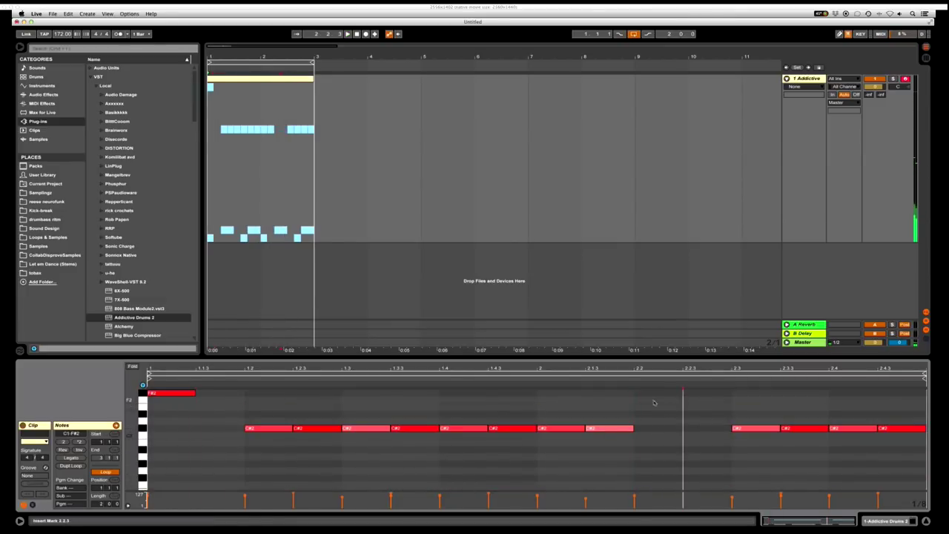
double_click(656, 393)
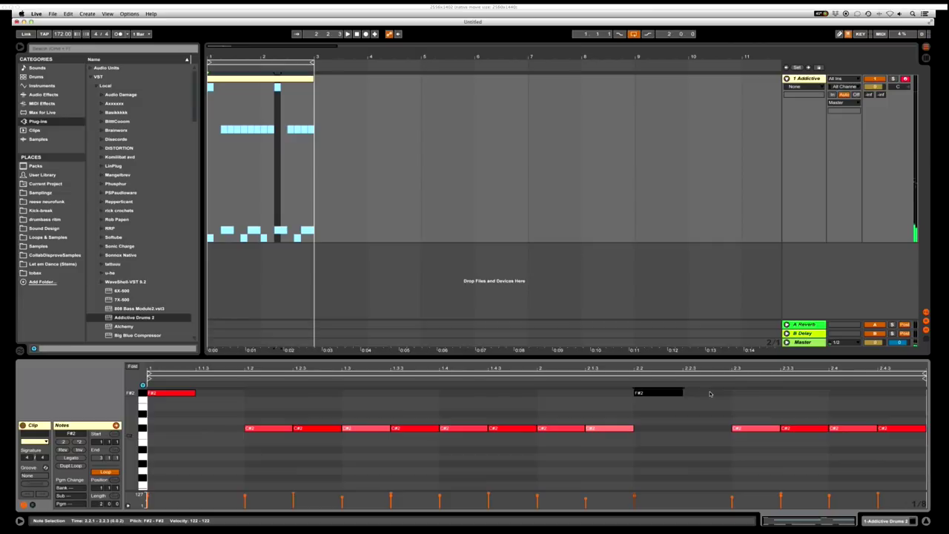
key("space")
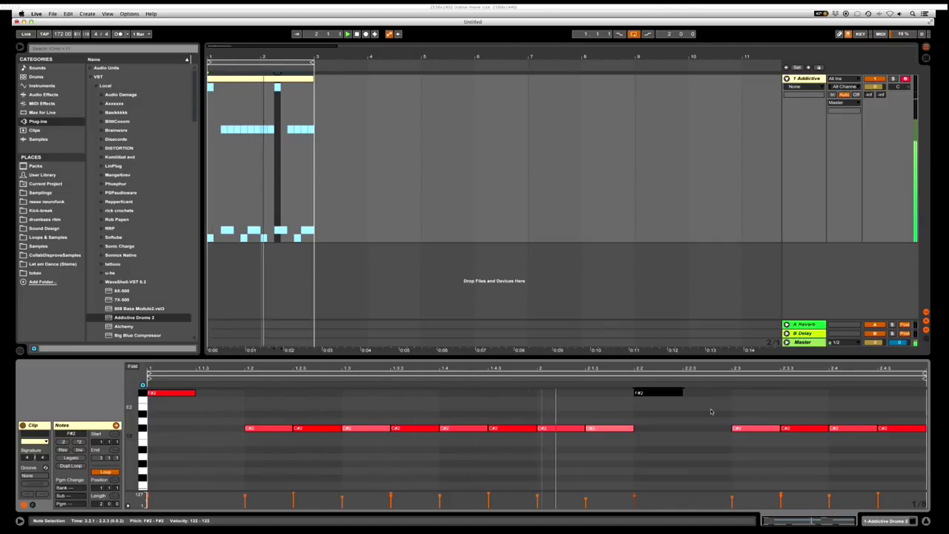
scroll(710, 412, "down", 5)
right_click(717, 402)
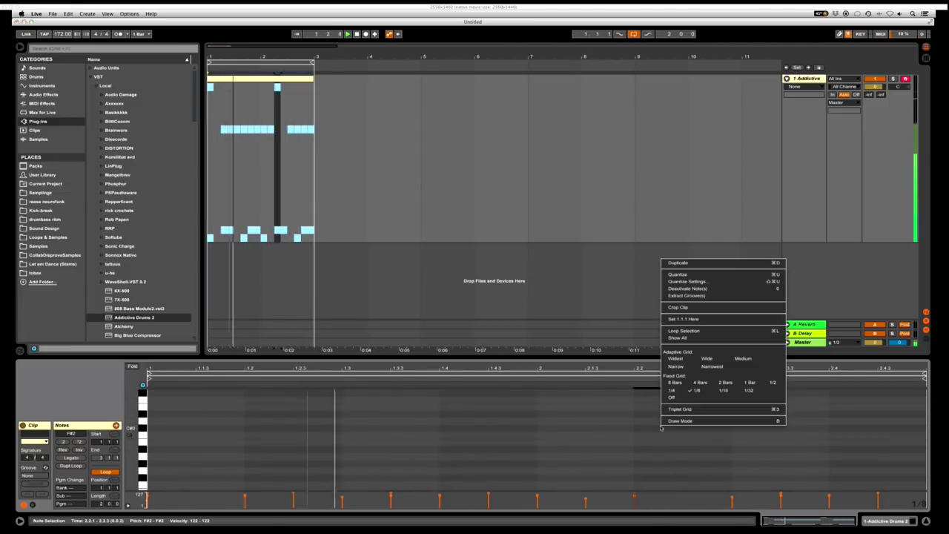
left_click(719, 400)
scroll(701, 432, "up", 5)
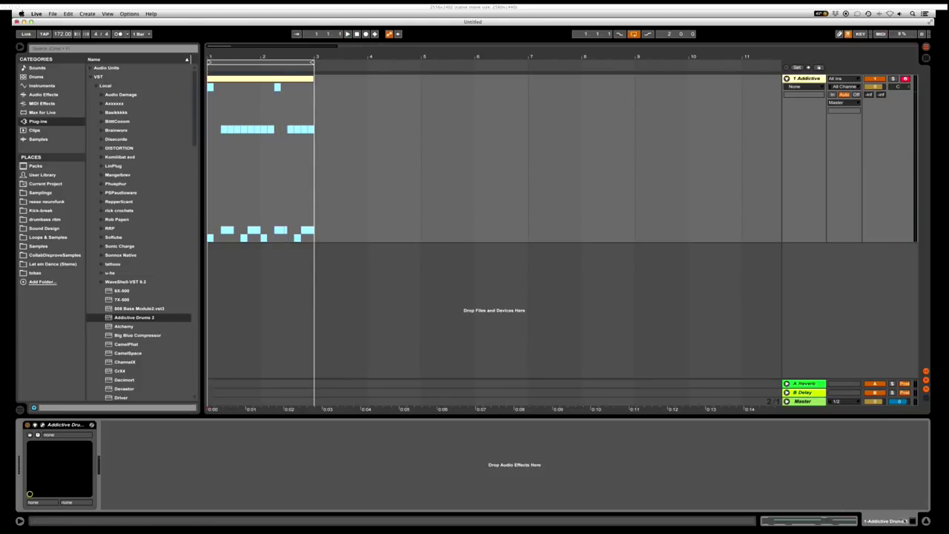
Step: Open the Addictive Drums 2 window, move it clear, and examine its Kit, FX and Edit pages
left_click(42, 425)
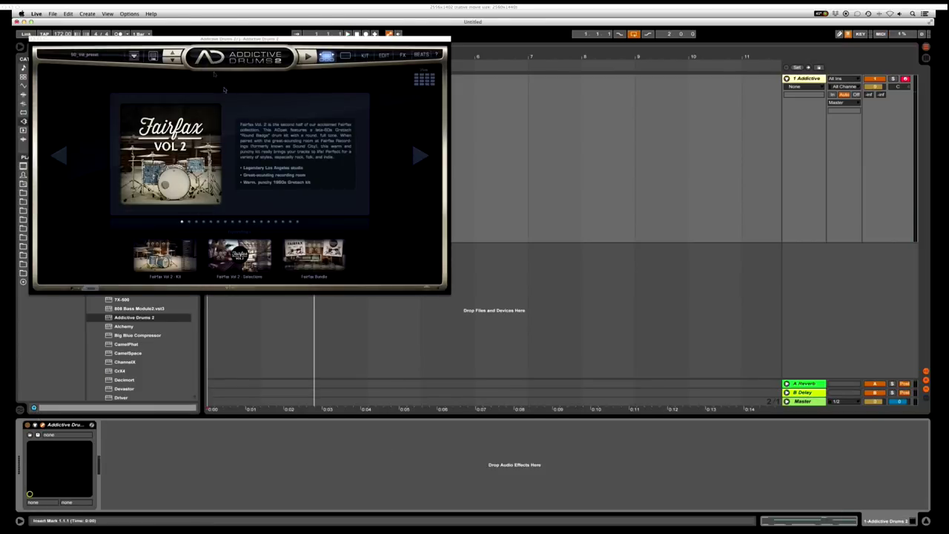
left_click(346, 62)
left_click_drag(340, 39, 410, 137)
left_click(400, 117)
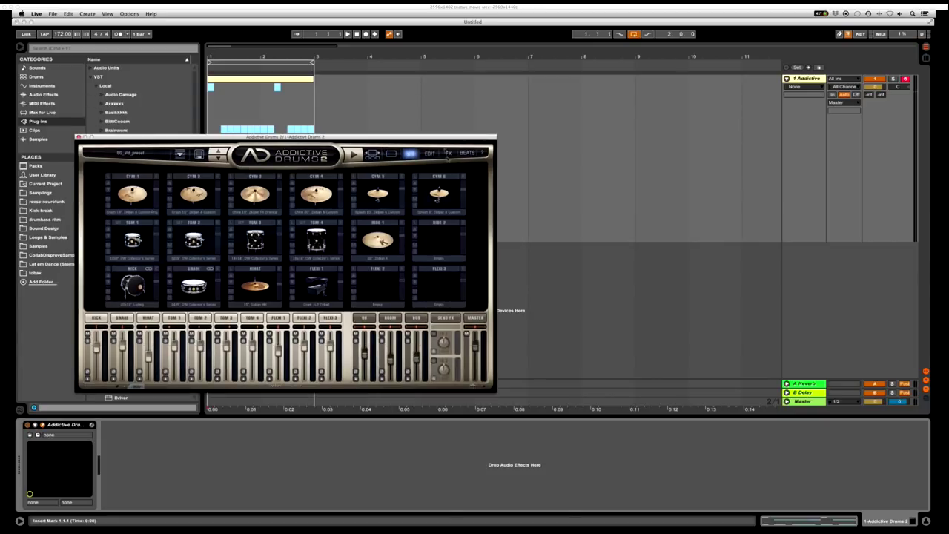
left_click(448, 153)
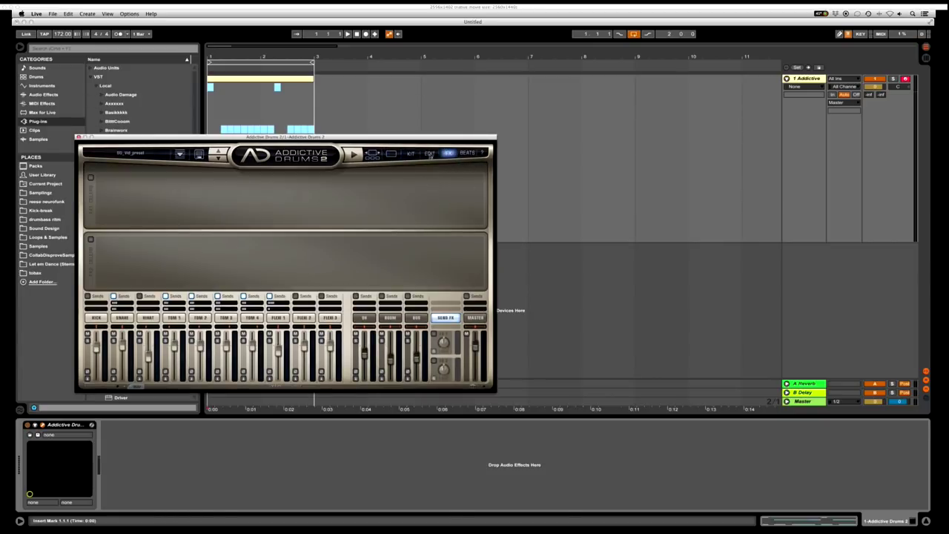
left_click(429, 153)
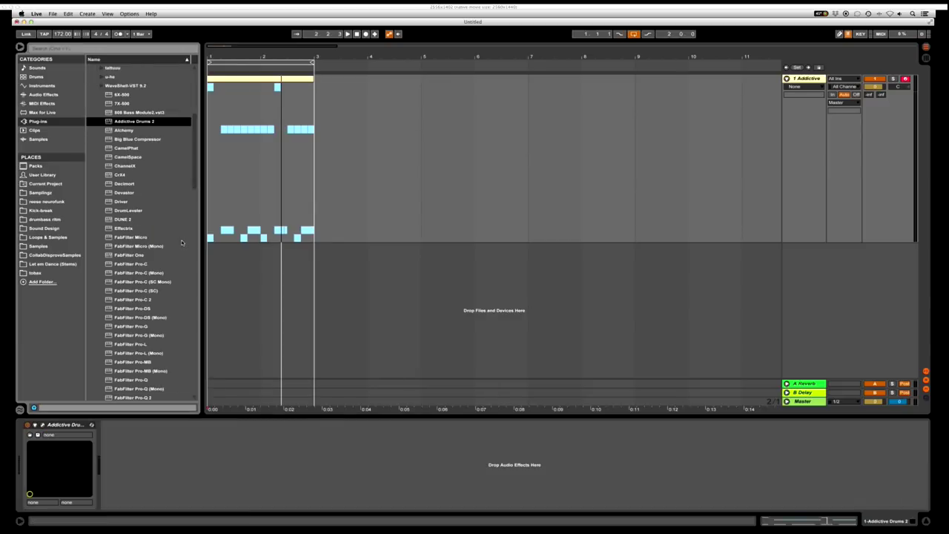
Step: Load PSP VintageWarmer2 from the PSPaudioware plug-ins after Addictive Drums 2 on the track
scroll(173, 249, "up", 5)
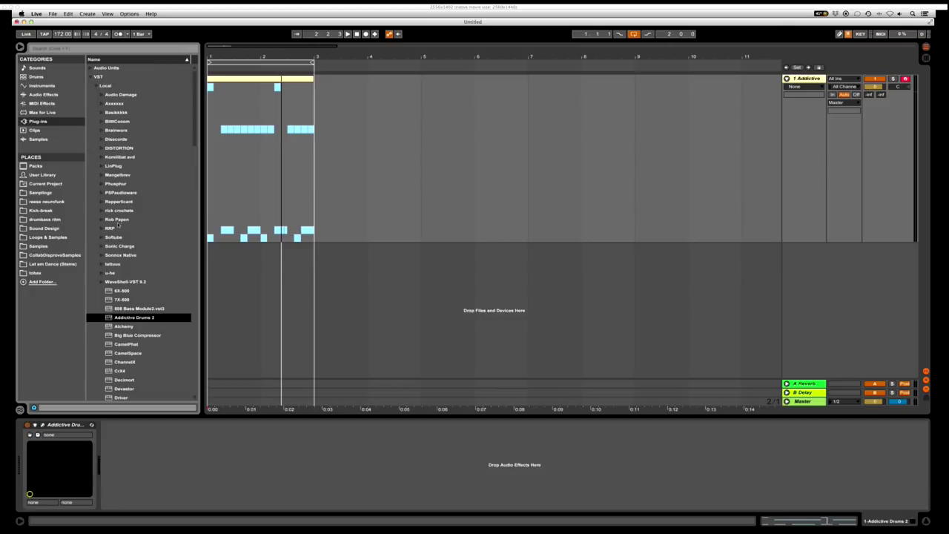
left_click(100, 193)
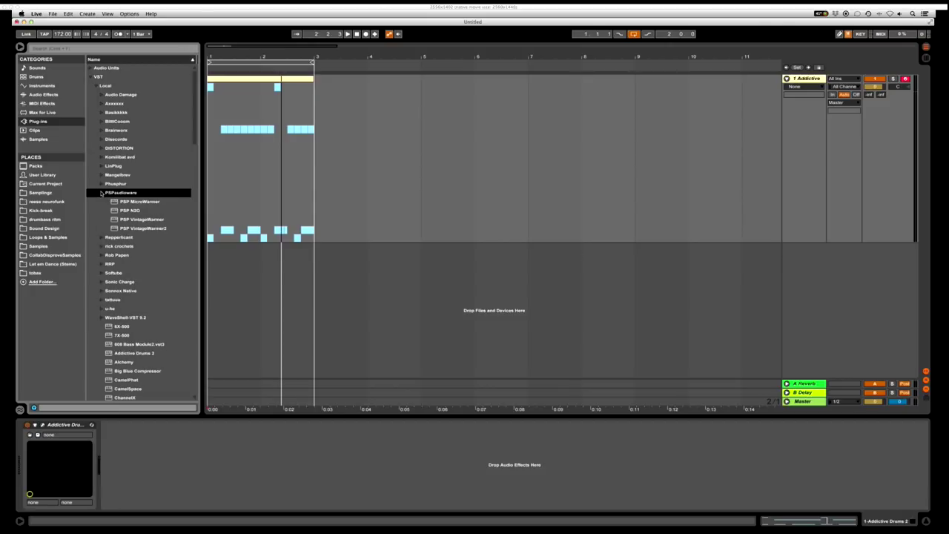
left_click_drag(150, 230, 193, 435)
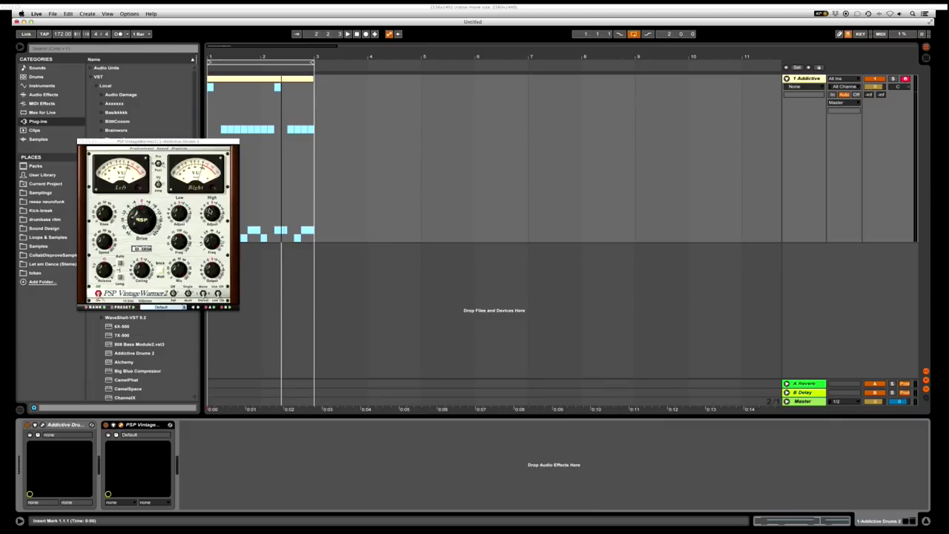
Step: Adjust the Drive amount of PSP VintageWarmer2 while auditioning the drum loop
mouse_move(177, 241)
mouse_move(197, 221)
left_click(148, 215)
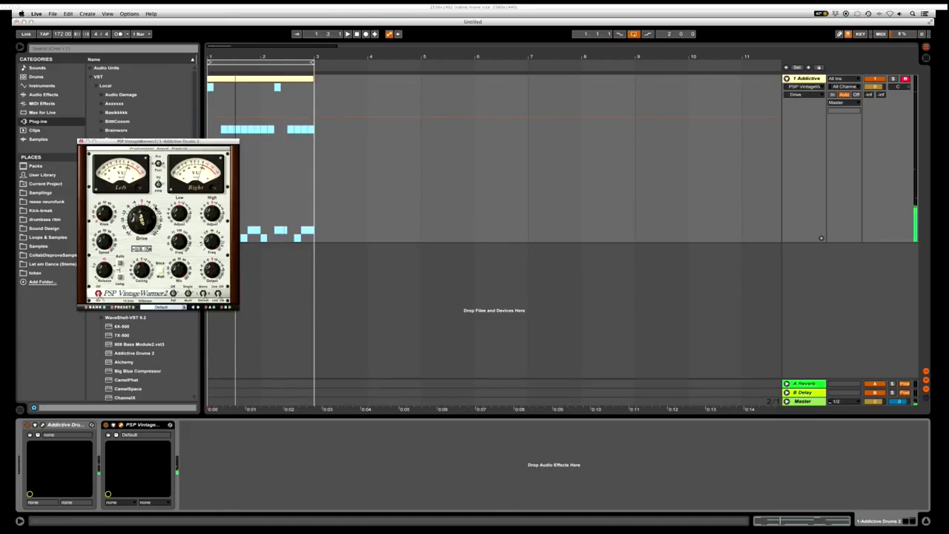
left_click_drag(152, 213, 149, 220)
key("space")
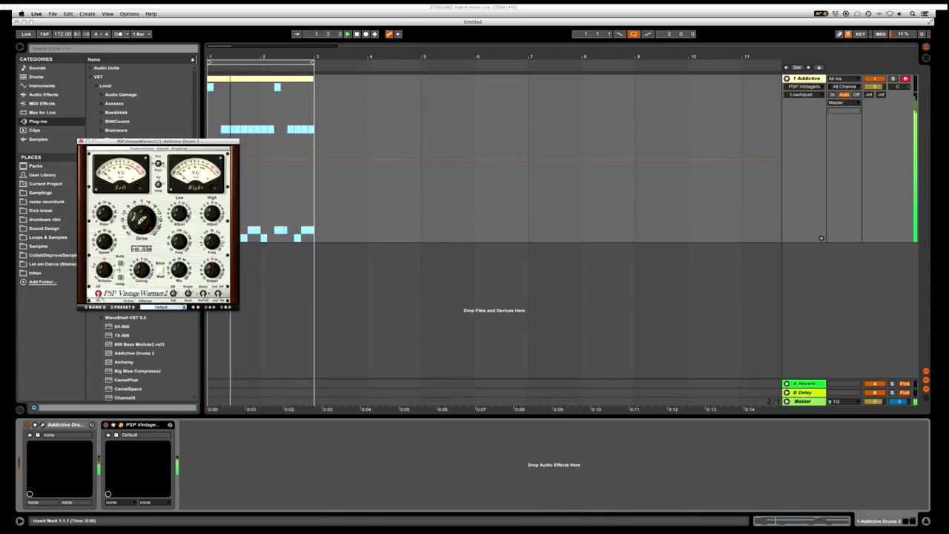
Step: Lower the low-band frequency of PSP VintageWarmer2 during playback and close its window
left_click(189, 246)
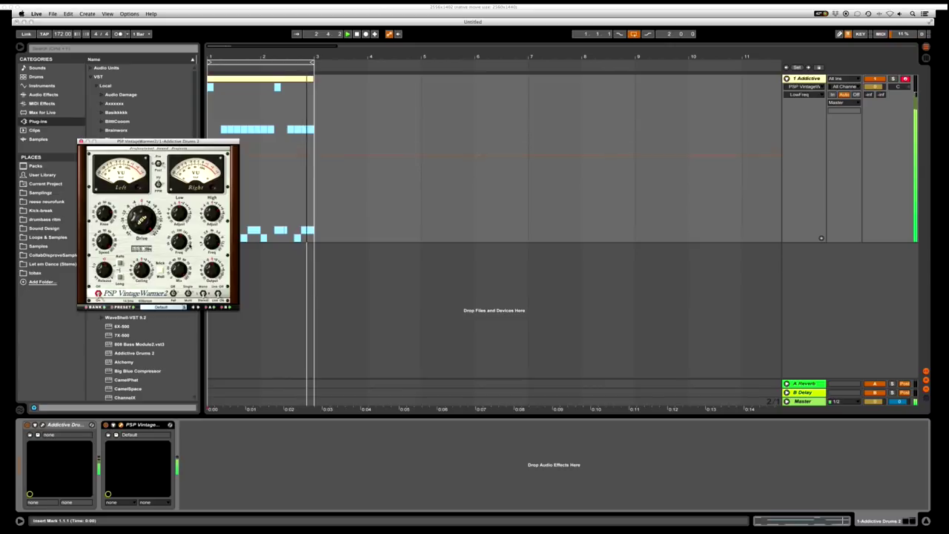
left_click_drag(190, 246, 190, 258)
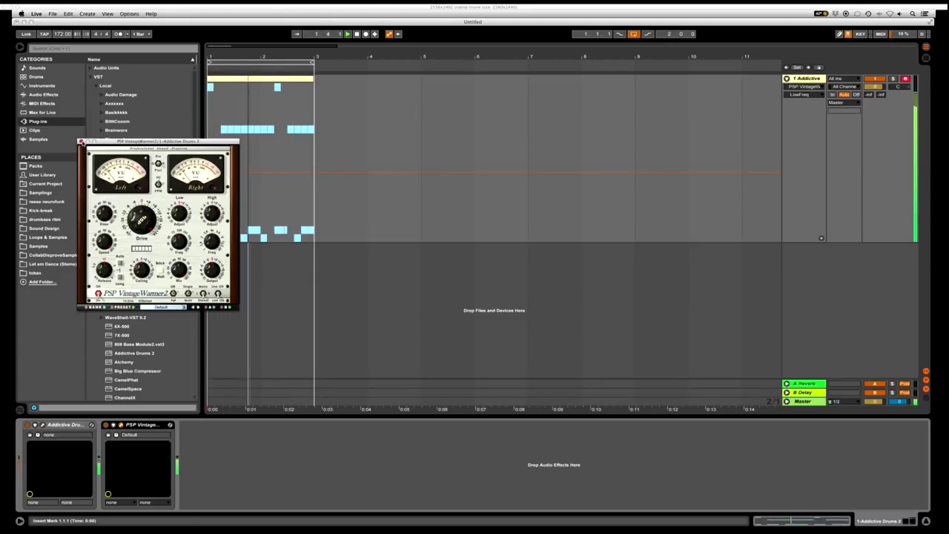
left_click(81, 141)
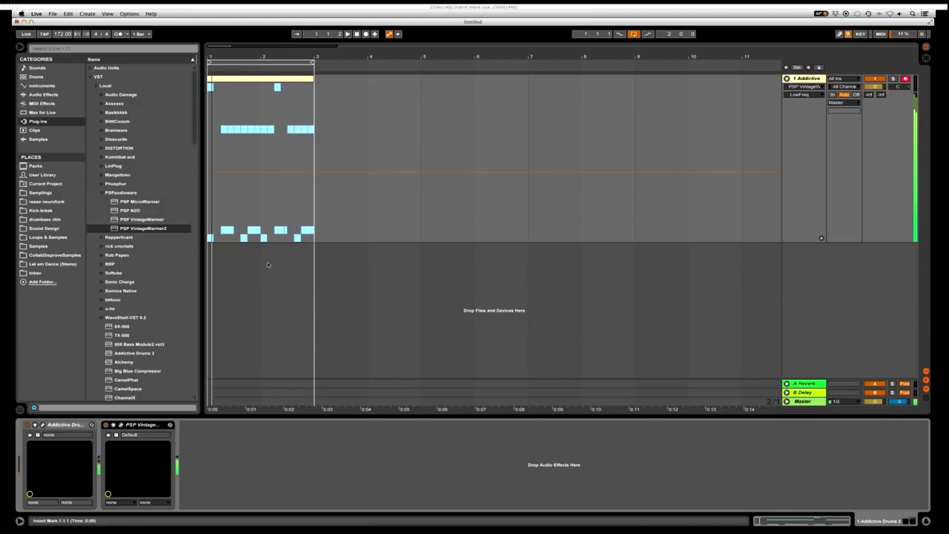
Step: Add EQ Eight and Spectrum from the audio effects after PSP VintageWarmer2
left_click(50, 96)
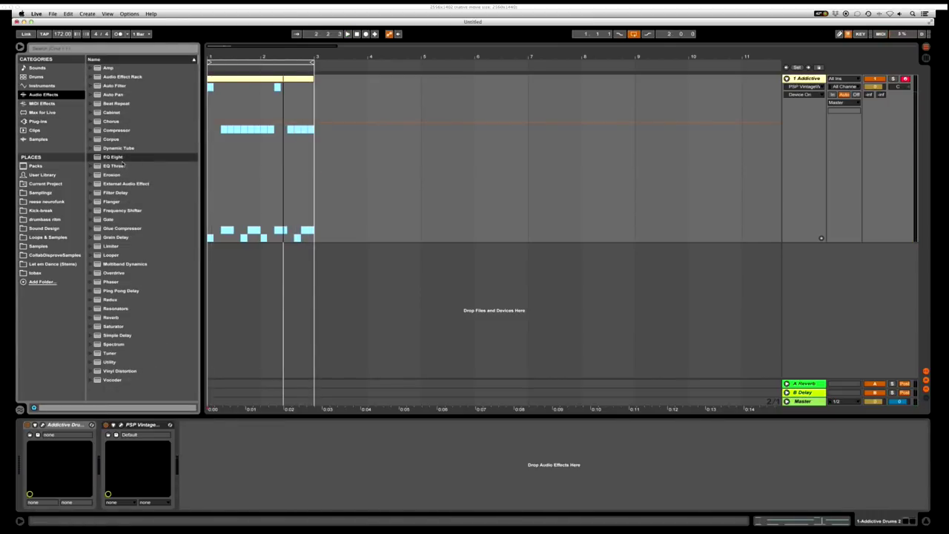
double_click(121, 158)
double_click(114, 345)
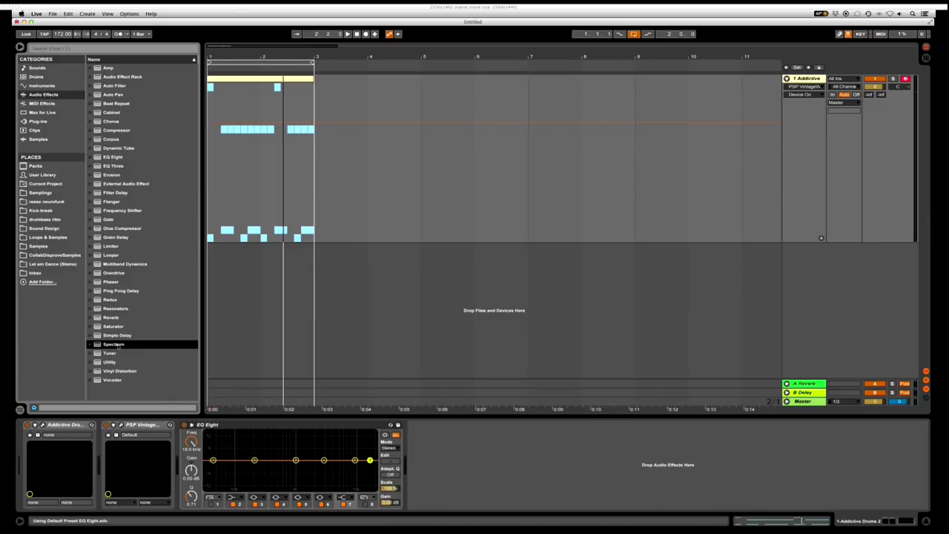
Step: Expand and enlarge the Spectrum display, and play the loop to examine the drums' frequency content
double_click(559, 471)
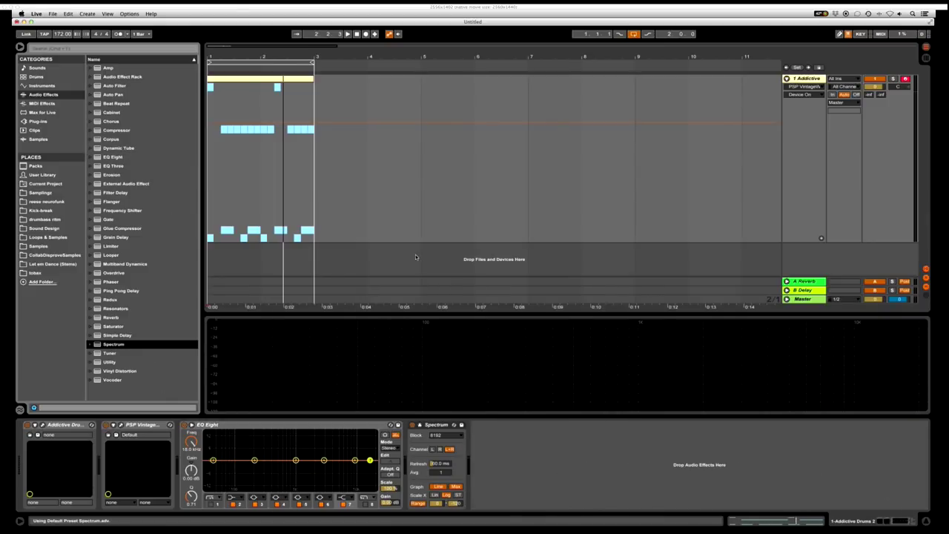
left_click_drag(415, 312, 418, 237)
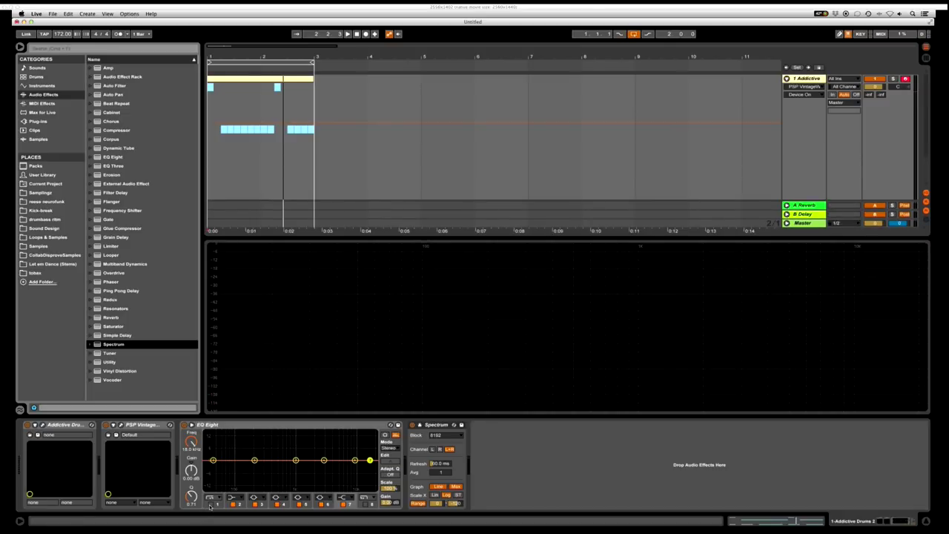
key("space")
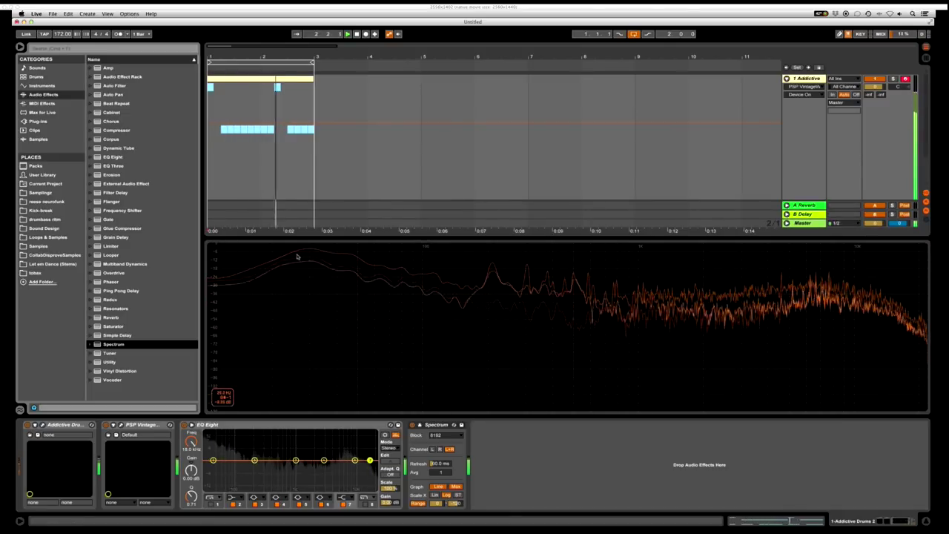
key("space")
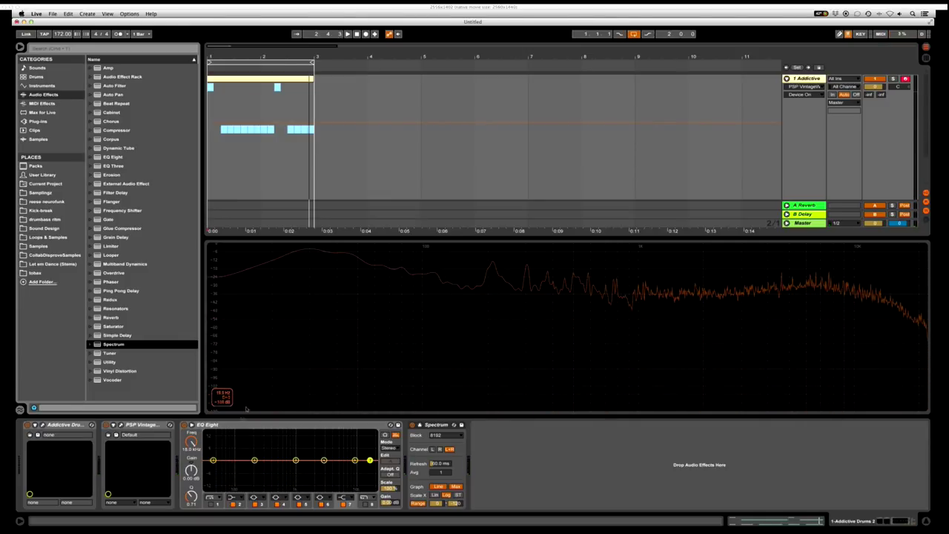
Step: Enable an EQ Eight low cut at 72.1 Hz with Q about 1.6, and a band 8 high cut around 18.3 kHz
left_click(214, 505)
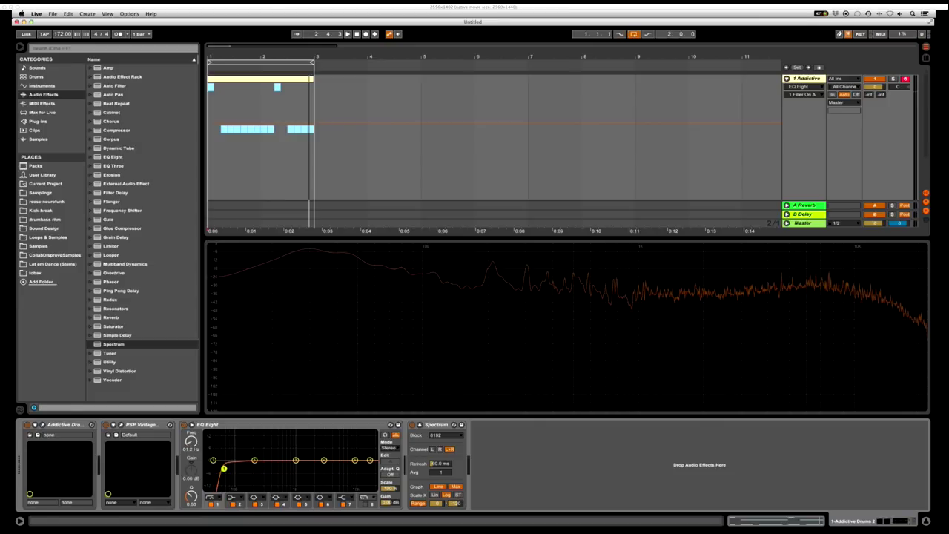
key("space")
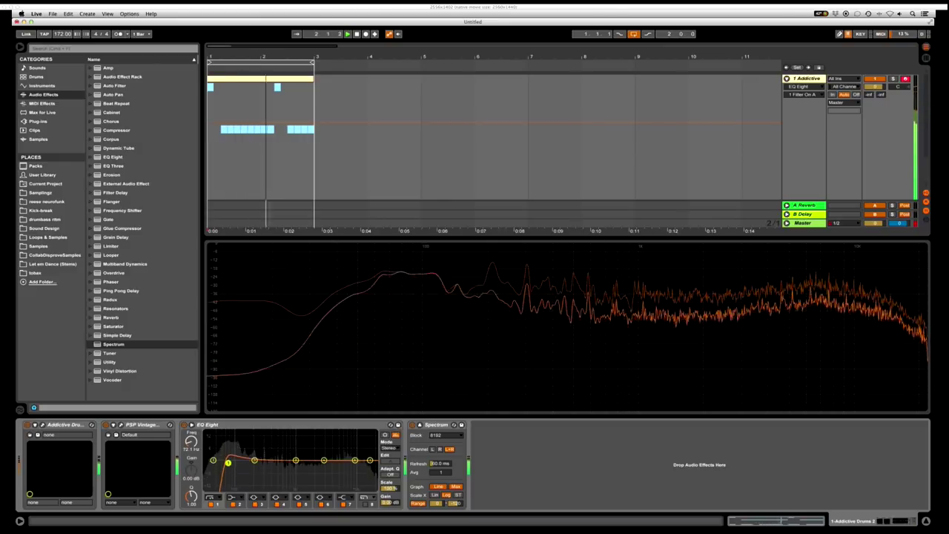
left_click_drag(192, 495, 191, 482)
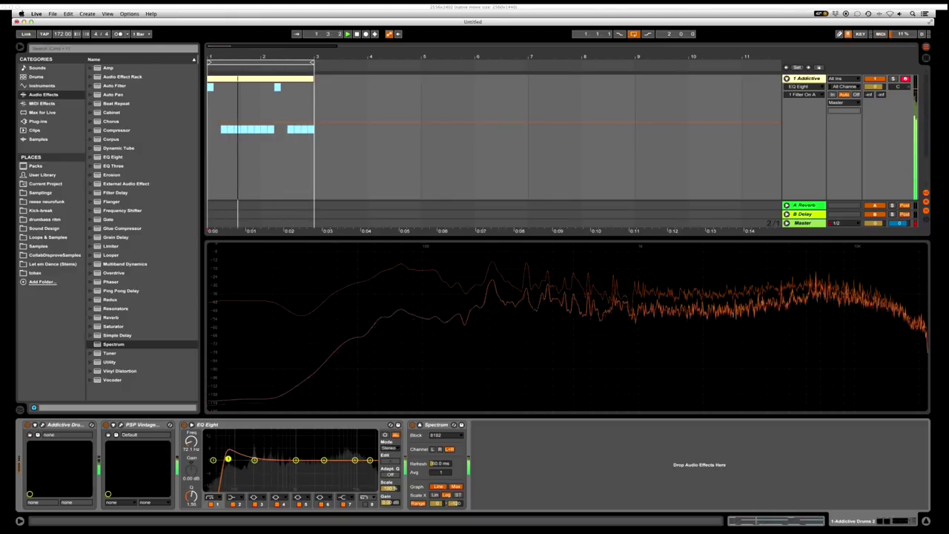
left_click(366, 496)
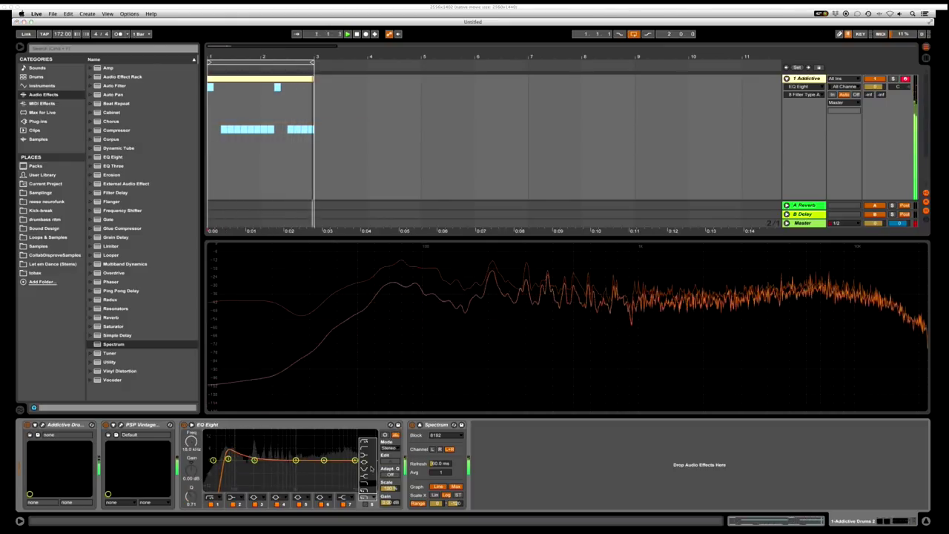
left_click(367, 470)
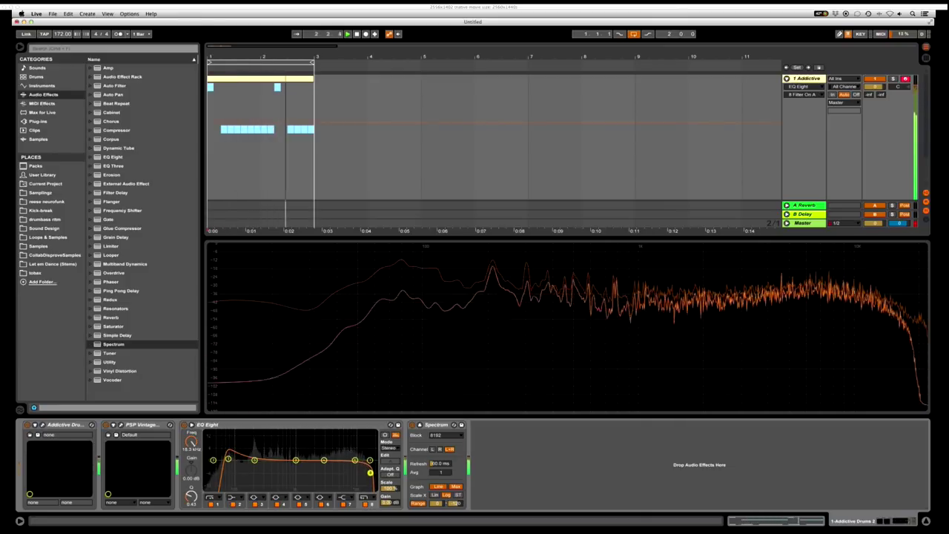
Step: Dip the EQ Eight highs around 7 kHz with Q 1.24, and boost the mids by 2.36 dB at 1.23 kHz
left_click_drag(355, 459, 347, 463)
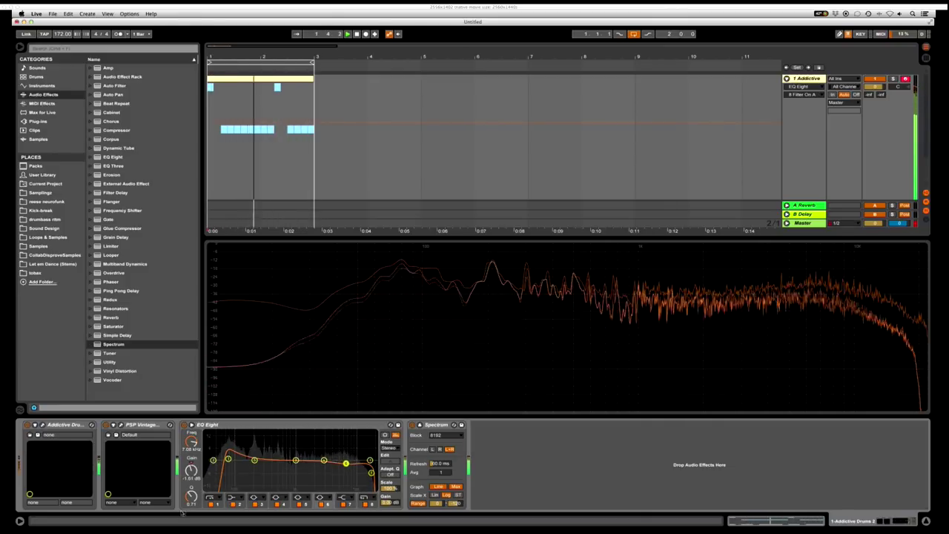
left_click_drag(191, 497, 192, 482)
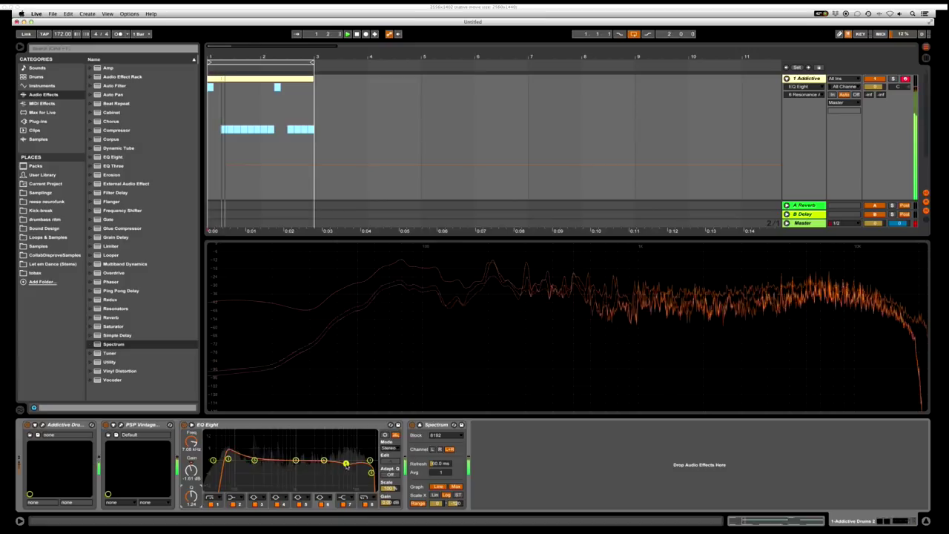
left_click_drag(346, 464, 299, 458)
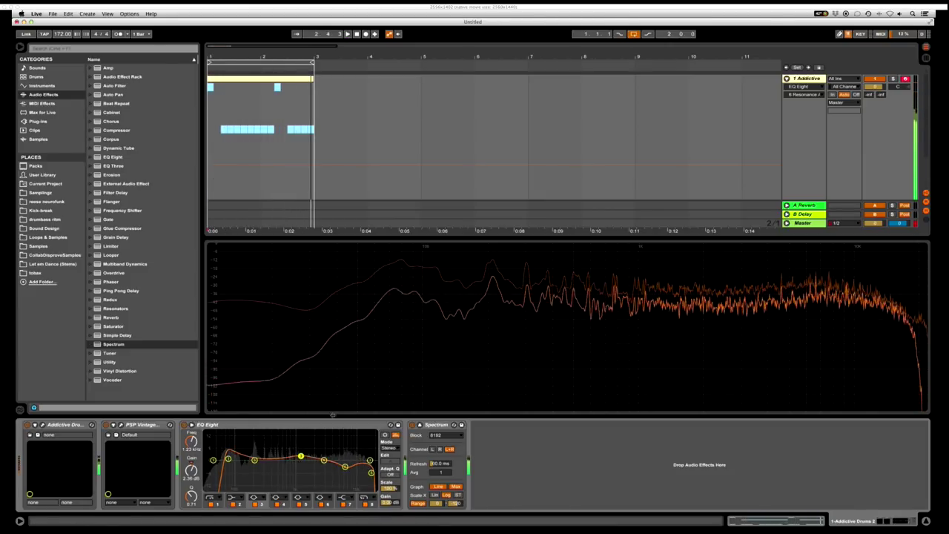
Step: Add the Sonnox Oxford TransMod NV plug-in between EQ Eight and Spectrum, expand its parameters, and play the loop
left_click(41, 122)
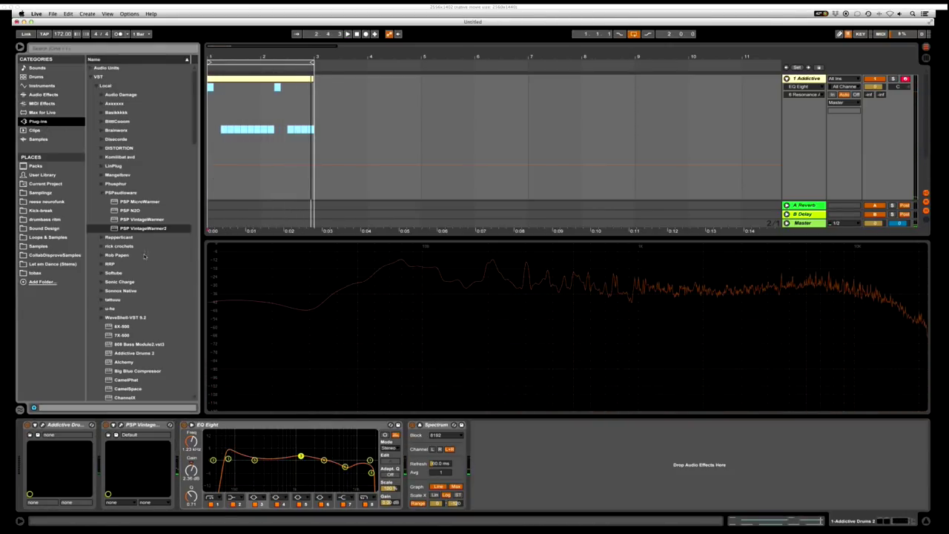
left_click(102, 292)
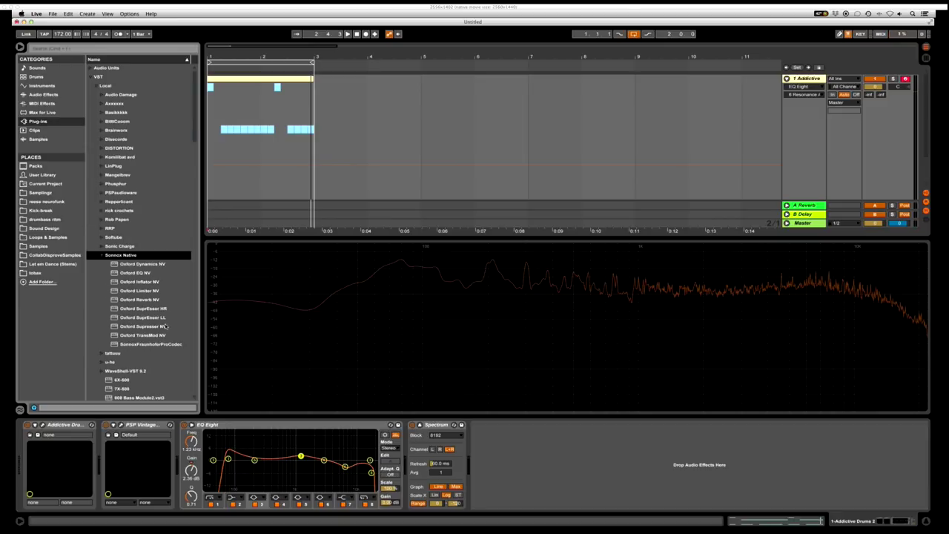
scroll(152, 349, "down", 3)
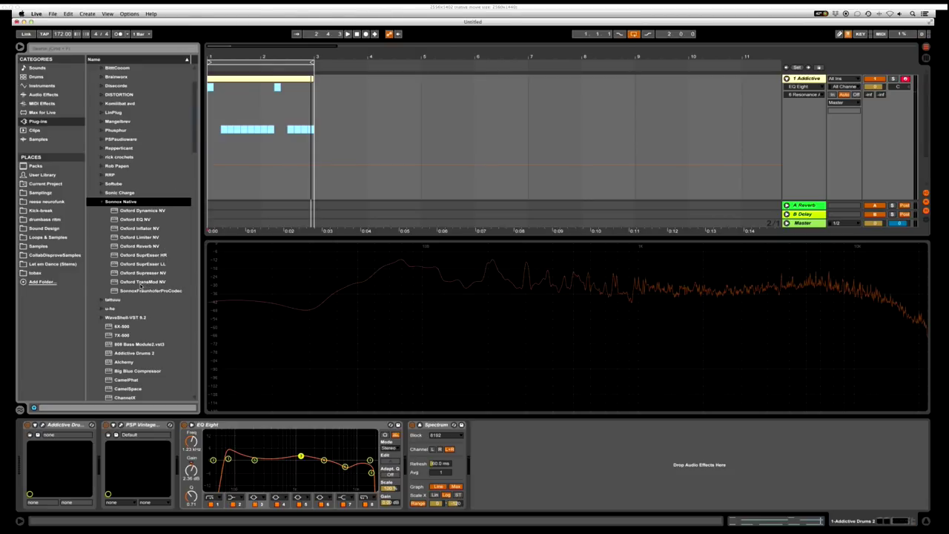
left_click_drag(140, 286, 407, 441)
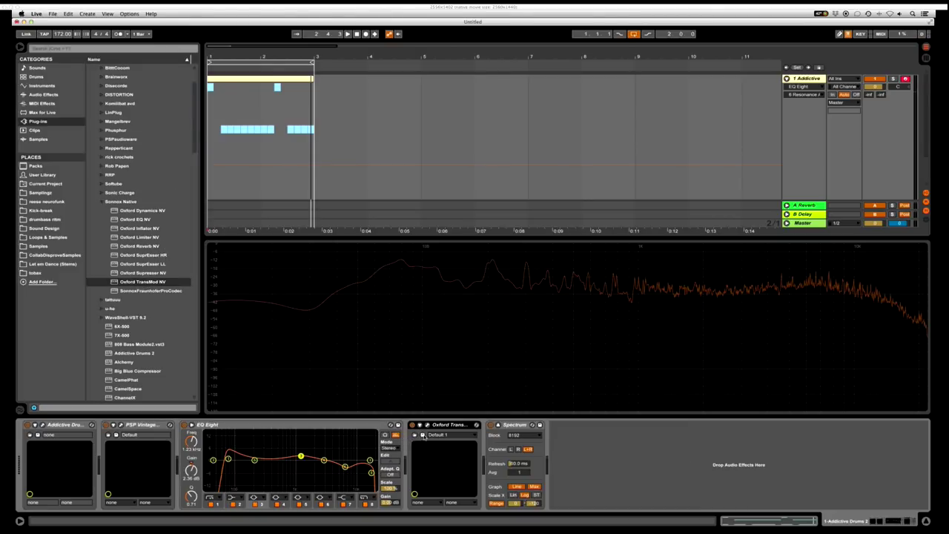
left_click(420, 427)
key("space")
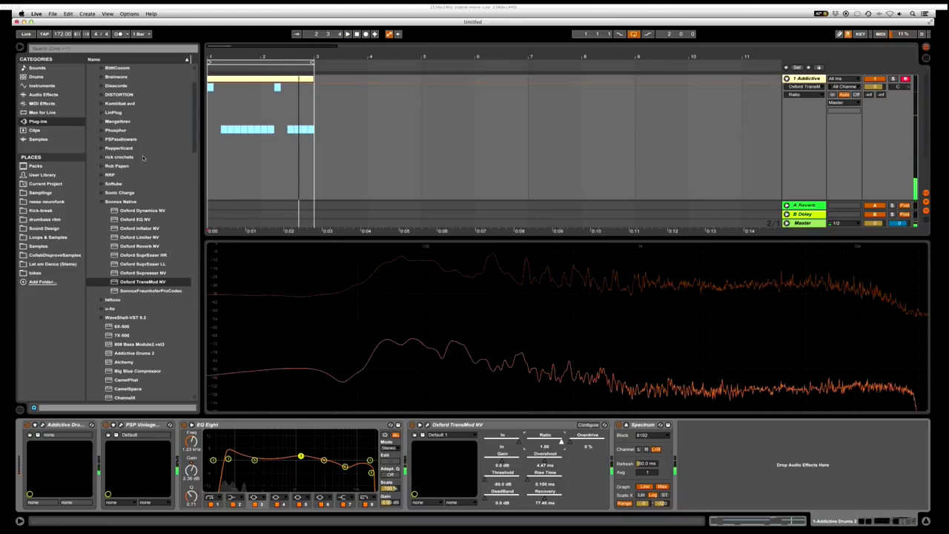
Step: Add Camel Audio's CamelPhat Audio Unit between EQ Eight and Oxford TransMod NV
scroll(144, 165, "up", 3)
left_click(93, 68)
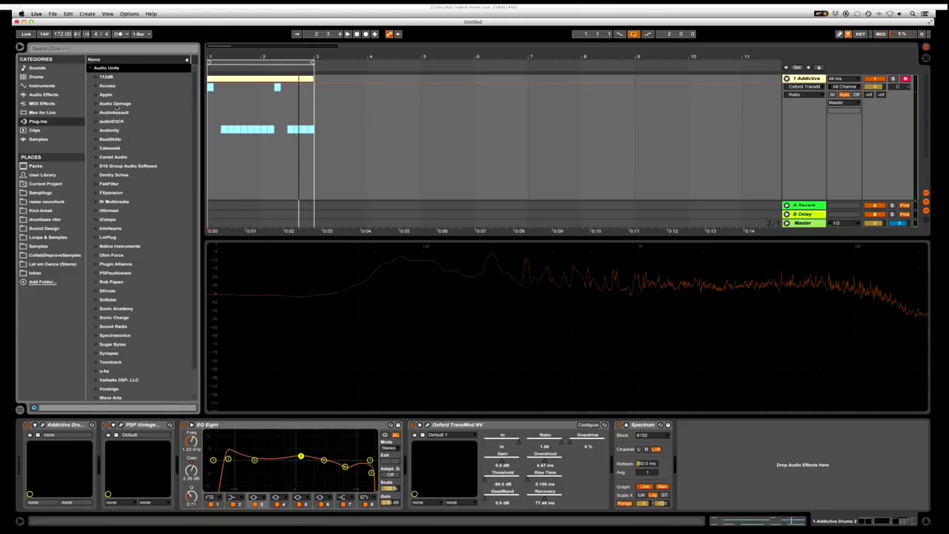
left_click(96, 156)
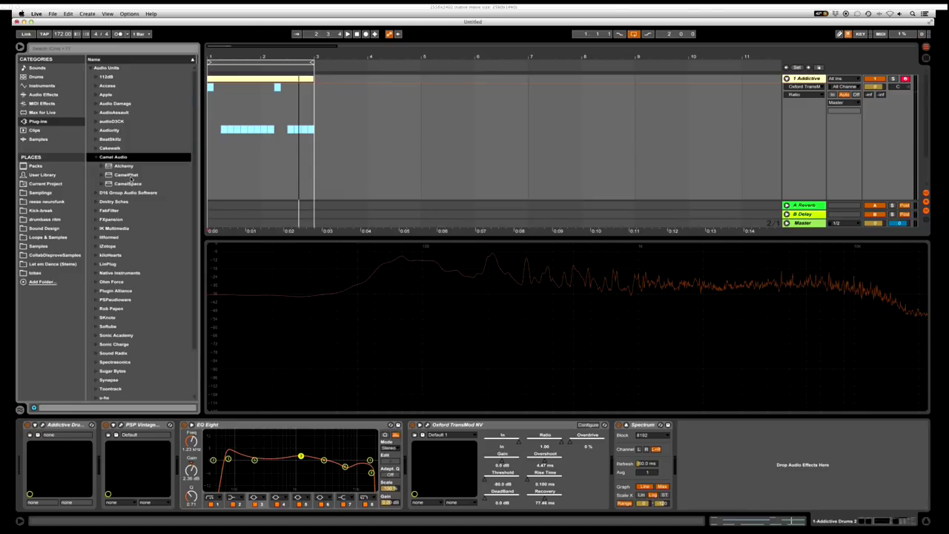
left_click_drag(127, 176, 455, 436)
left_click(428, 425)
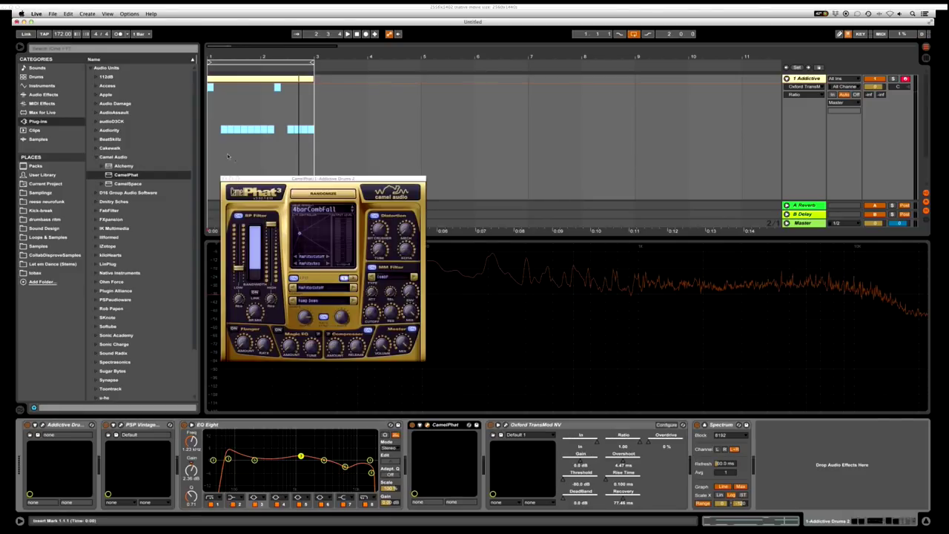
Step: Clear CamelPhat's preset, enable its Distortion section and adjust the exciter amount while the loop plays, closing the plug-in window when done
left_click(324, 210)
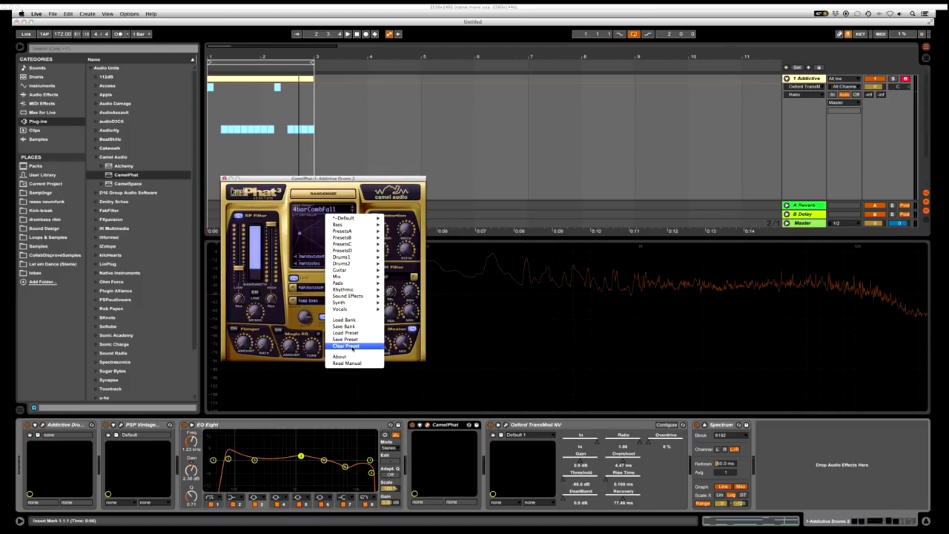
left_click(353, 348)
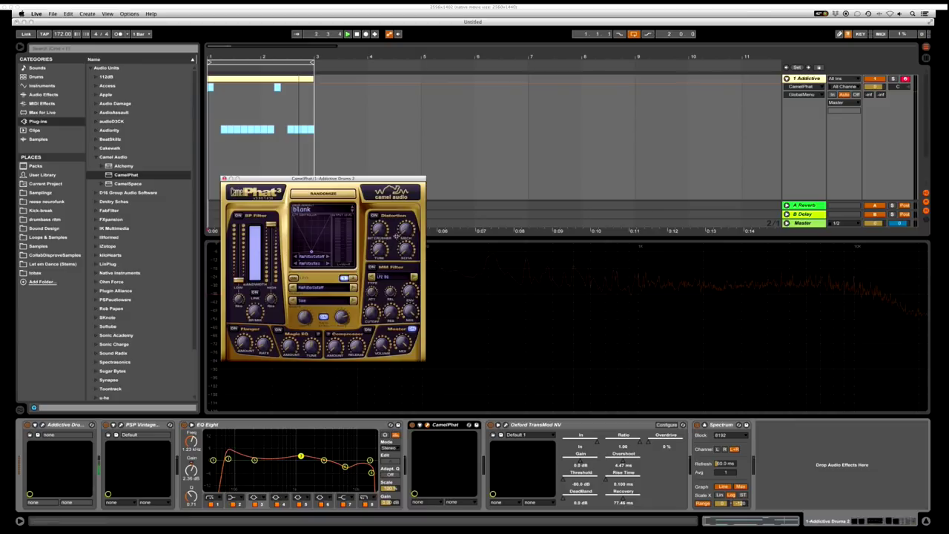
left_click(374, 215)
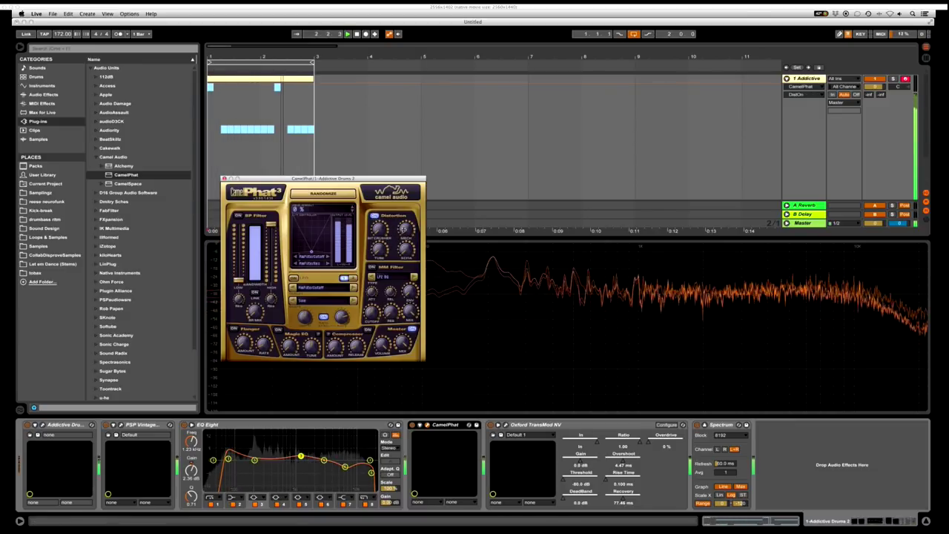
mouse_move(403, 228)
left_mouse_down()
mouse_move(403, 217)
mouse_move(387, 244)
mouse_move(406, 246)
mouse_move(407, 234)
left_mouse_up()
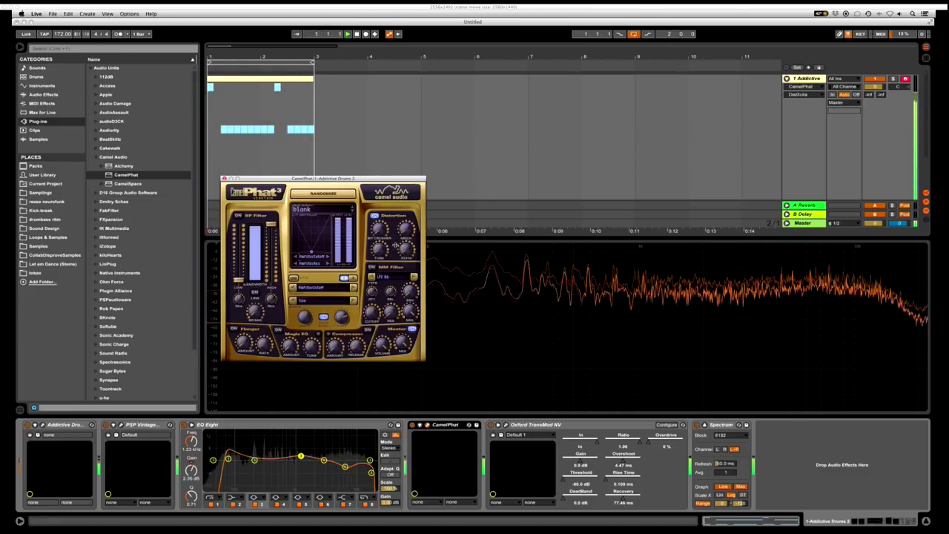
key("space")
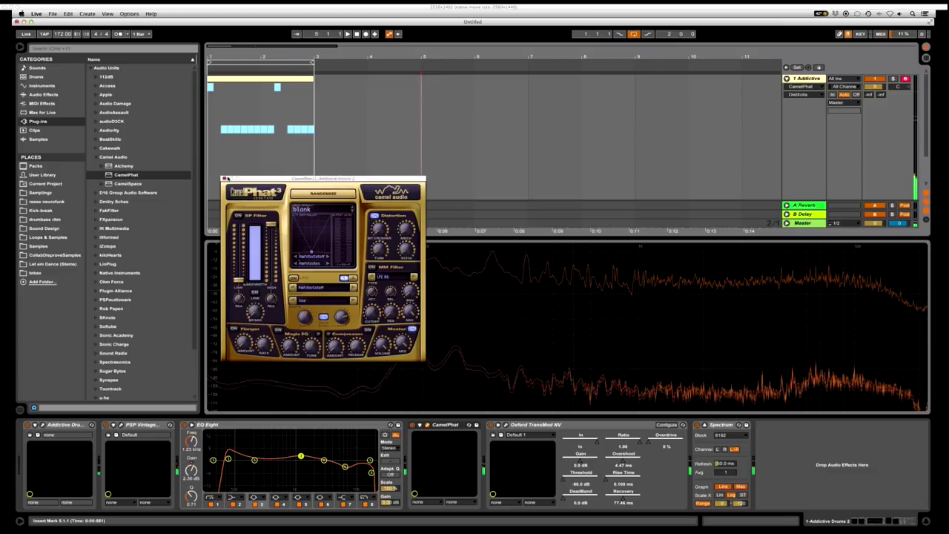
left_click(224, 179)
Step: Return the enlarged Spectrum display to its device and play the loop to check the track and master levels in the mixer
key("Tab")
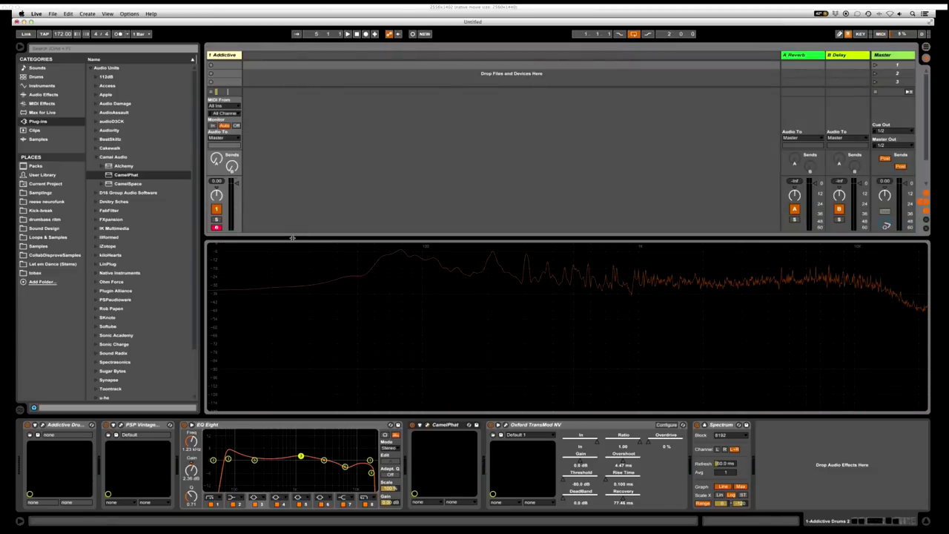
double_click(288, 267)
key("space")
key("Tab")
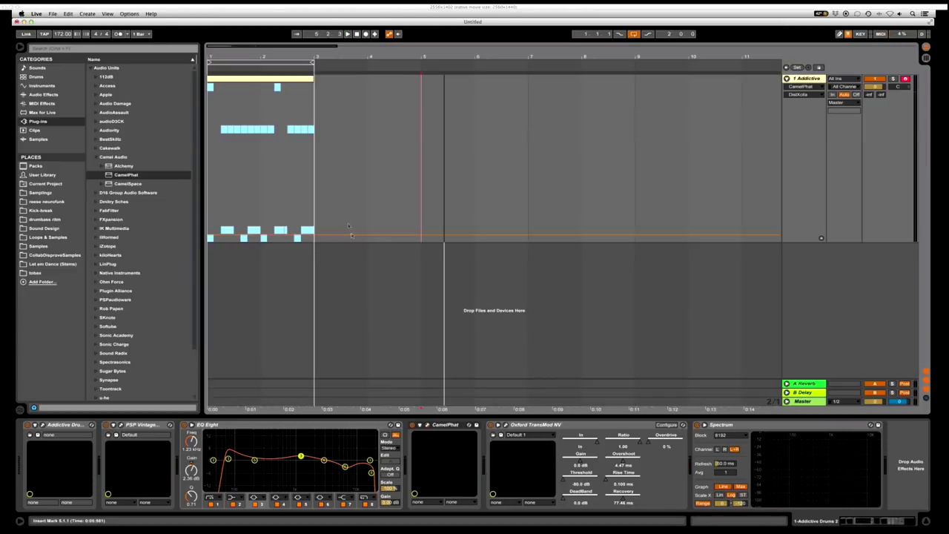
key("Tab")
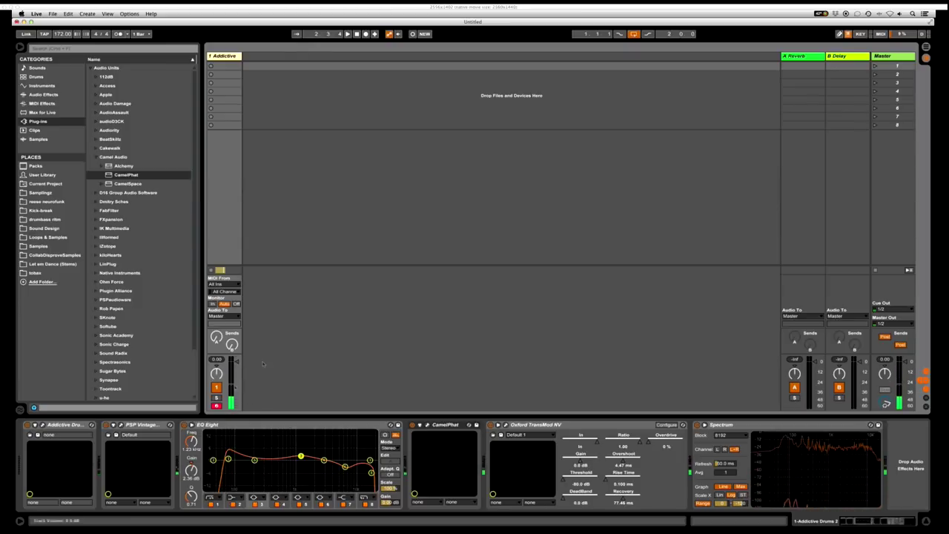
key("space")
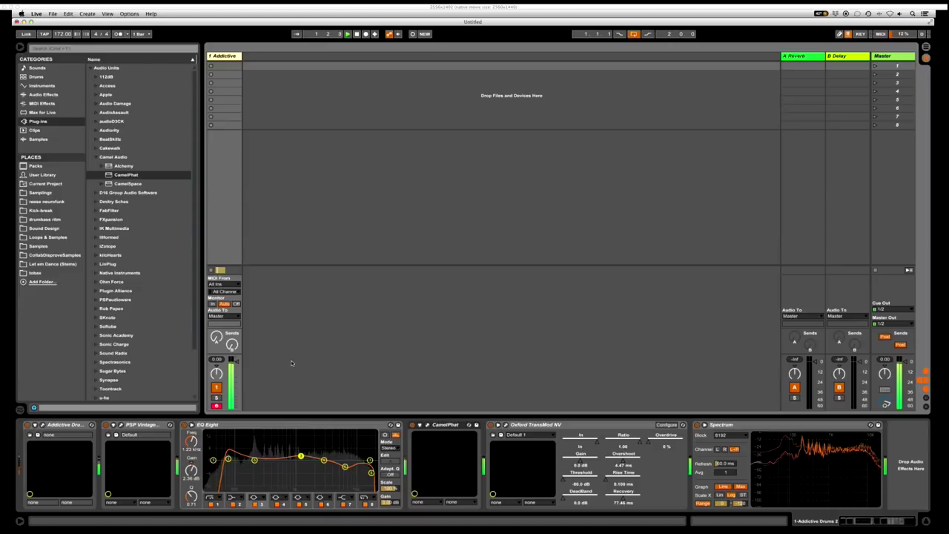
key("Tab")
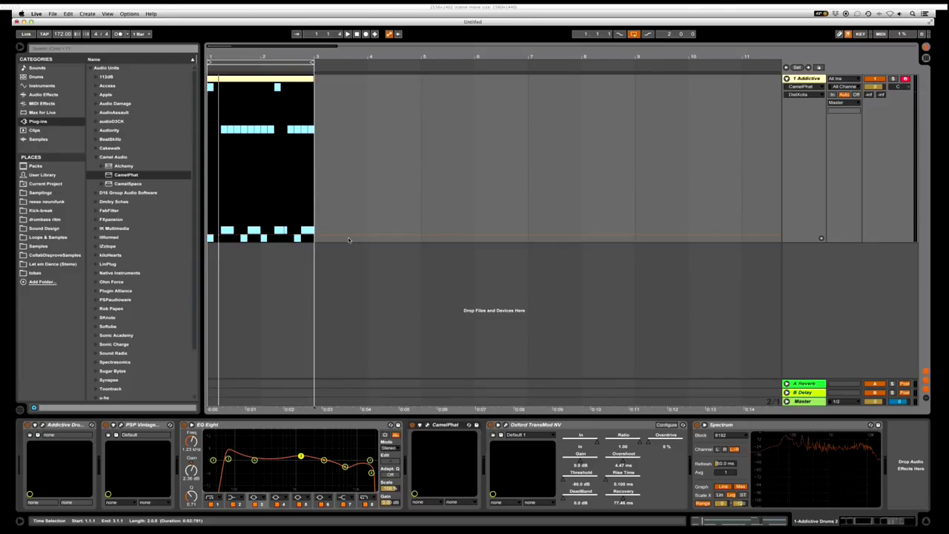
Step: Add CLA Drums Stereo from the WaveShell-VST 9.2 plug-ins between Addictive Drums 2 and PSP VintageWarmer2
scroll(141, 311, "down", 4)
key("space")
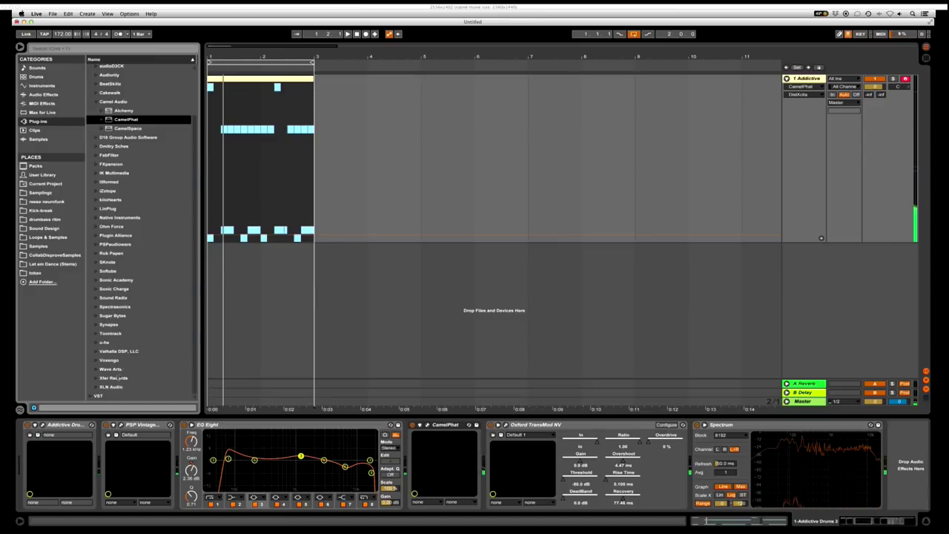
left_click(90, 395)
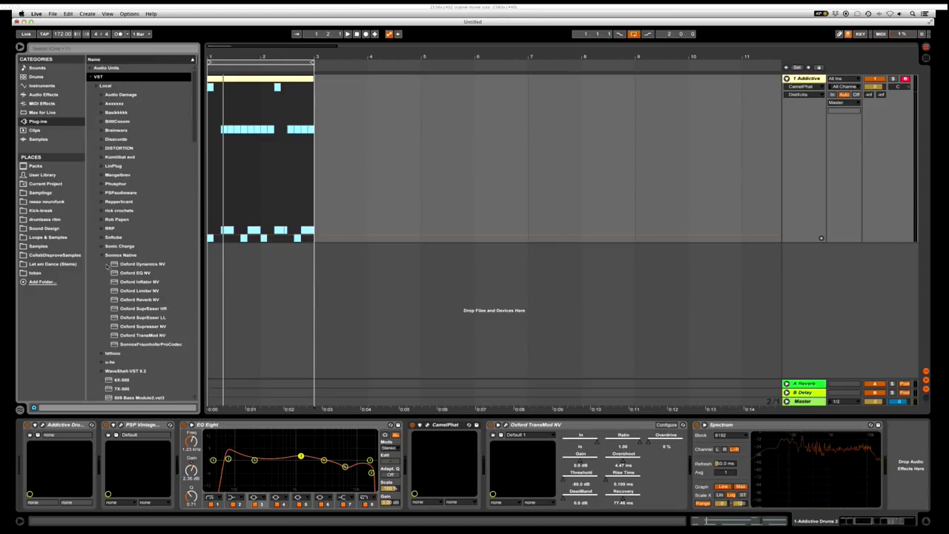
left_click(103, 255)
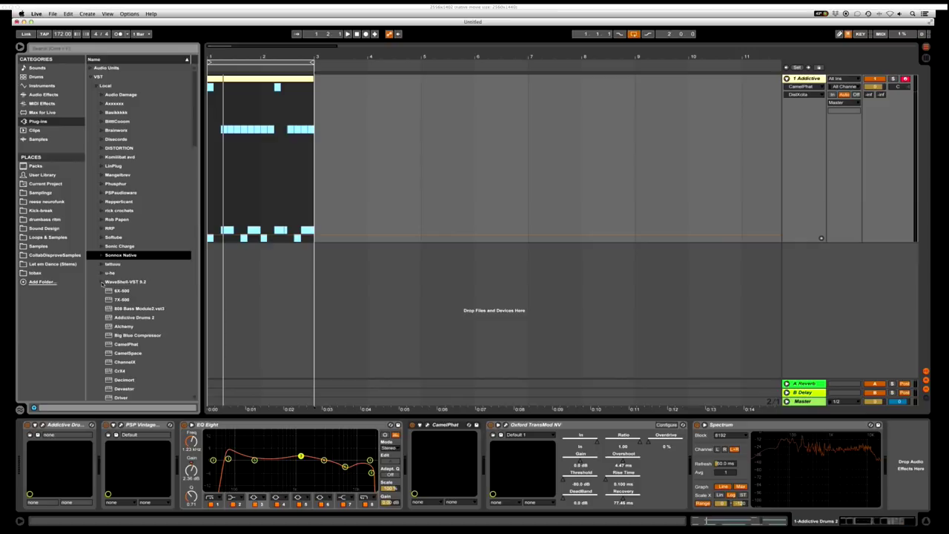
left_click(102, 284)
scroll(164, 270, "down", 5)
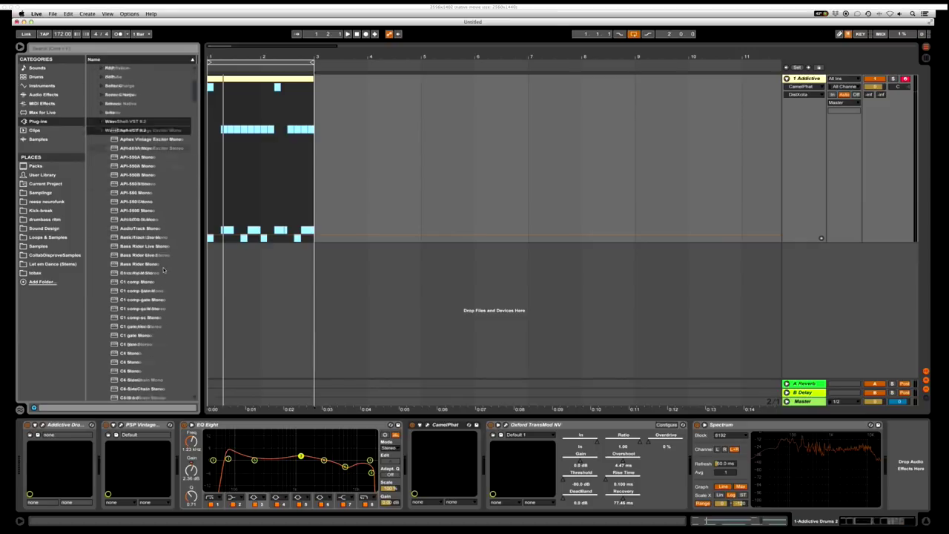
scroll(153, 273, "down", 5)
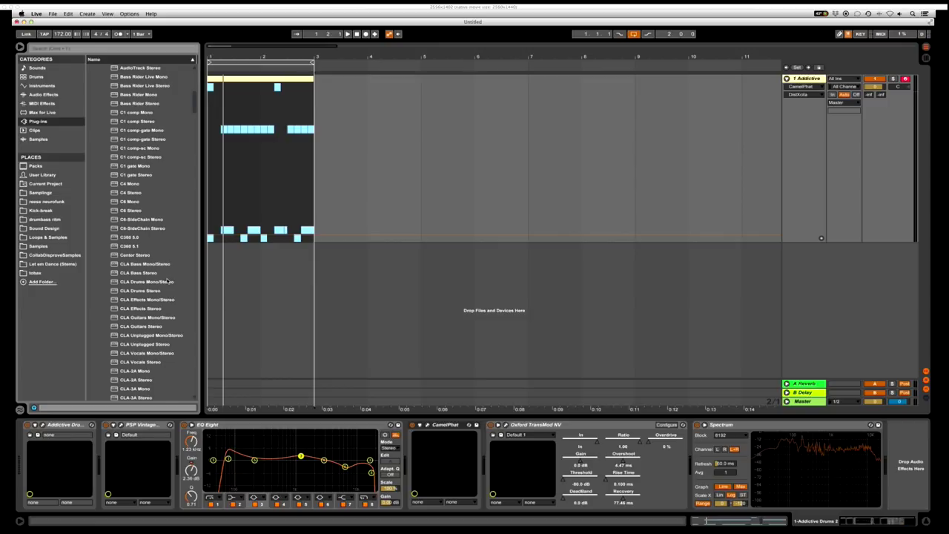
scroll(169, 282, "down", 2)
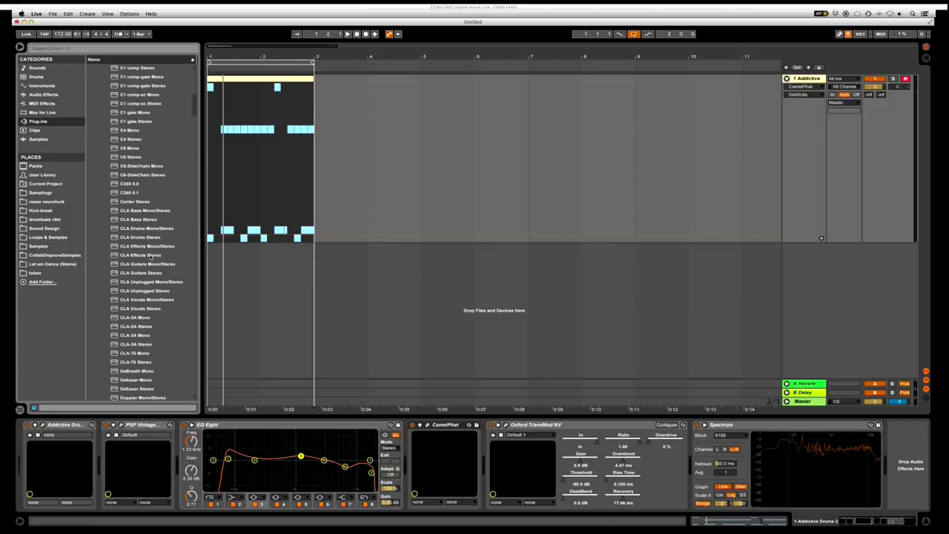
mouse_move(150, 241)
left_mouse_down()
mouse_move(177, 476)
mouse_move(127, 467)
mouse_move(163, 438)
left_mouse_up()
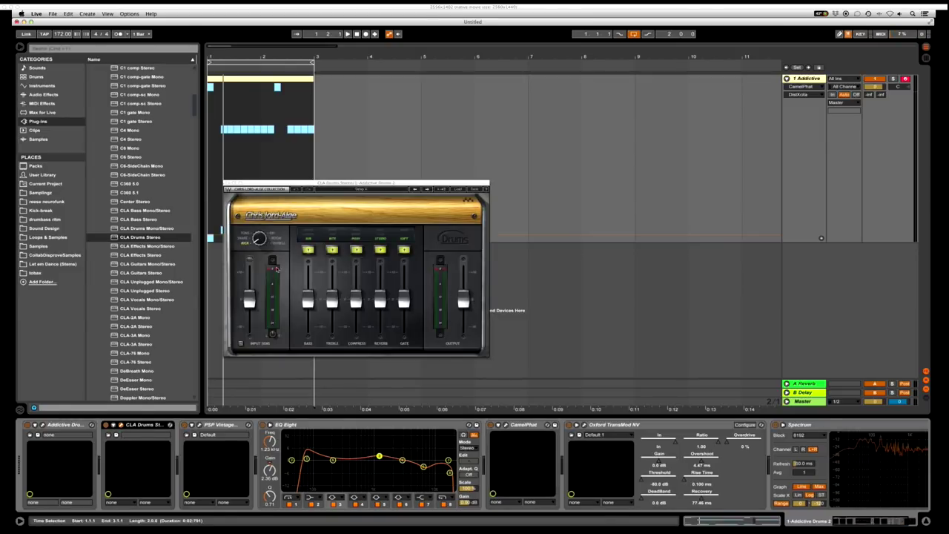
Step: Bypass Bass, Treble, Compress and Reverb in CLA Drums, select the Room mode, and raise the Gate fader while the loop plays
left_click(309, 251)
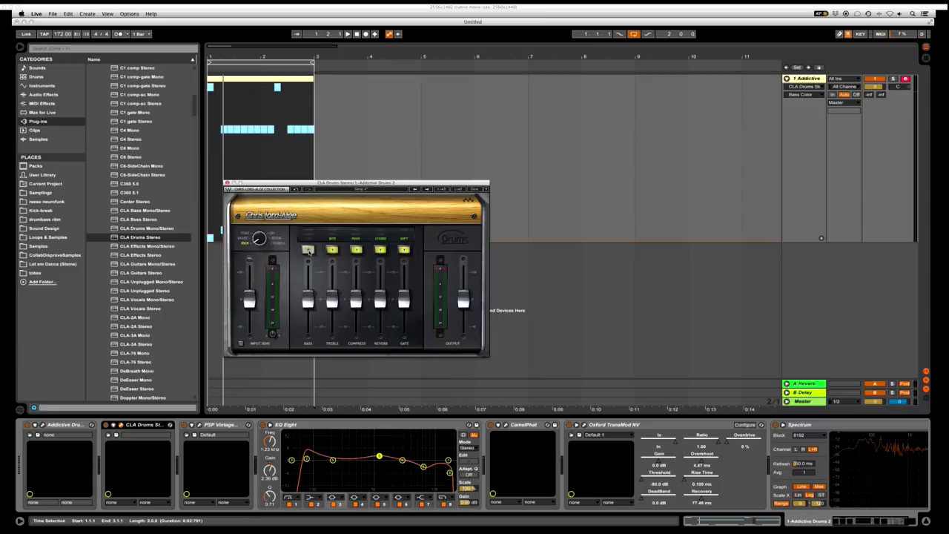
left_click(356, 251)
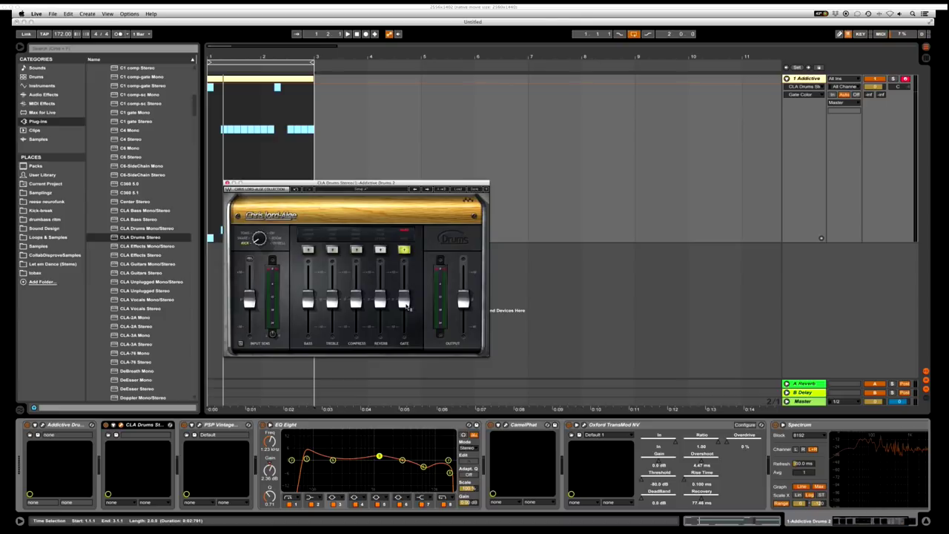
key("space")
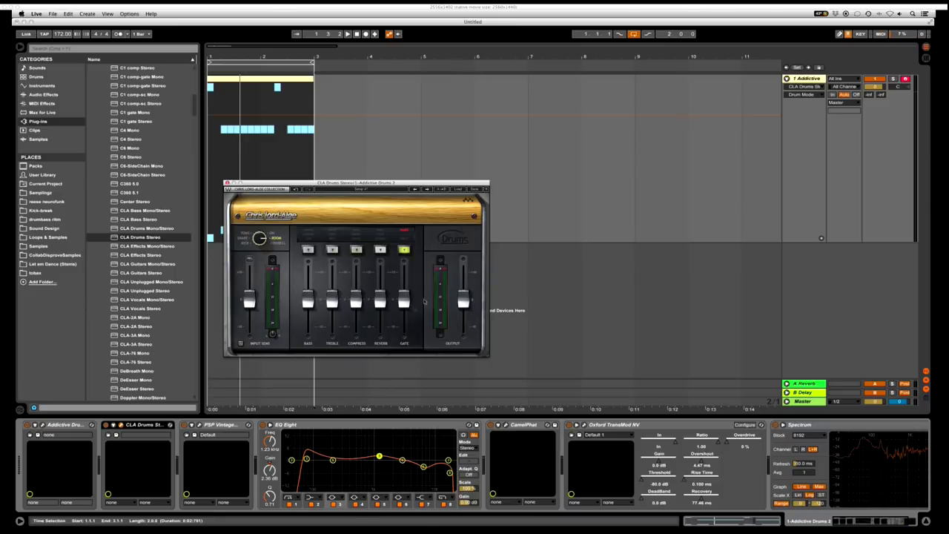
key("space")
left_click_drag(405, 301, 404, 284)
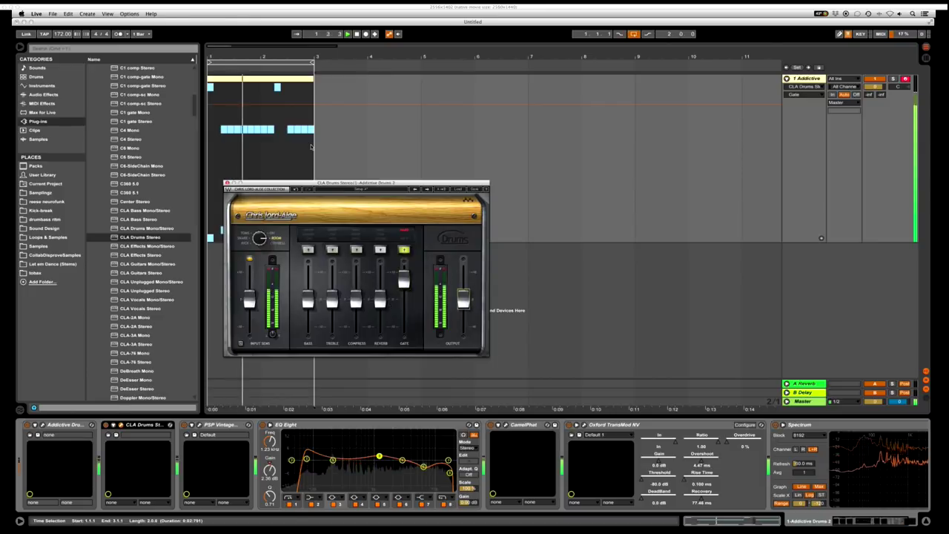
Step: Examine the track and master levels in the mixer with CLA Drums active, moving its window clear of the meters
key("Tab")
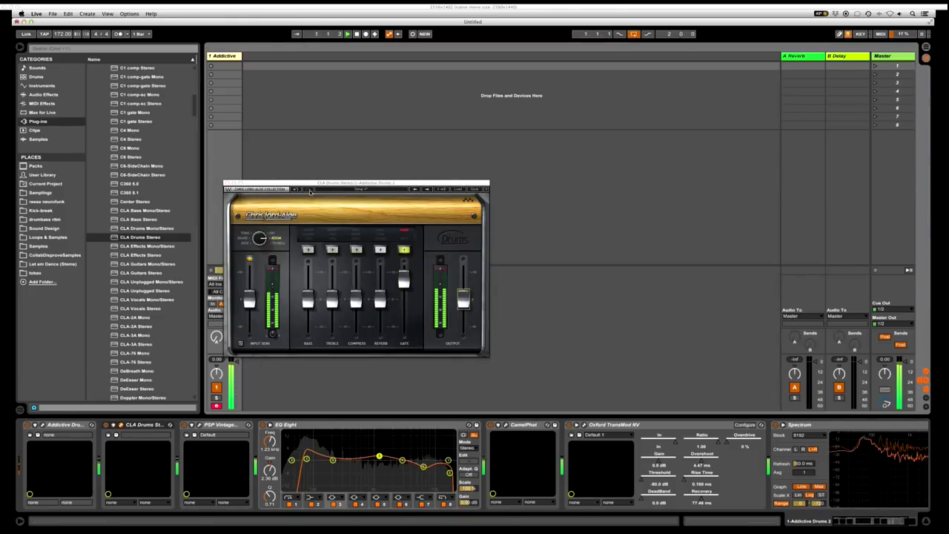
left_click_drag(236, 179, 331, 185)
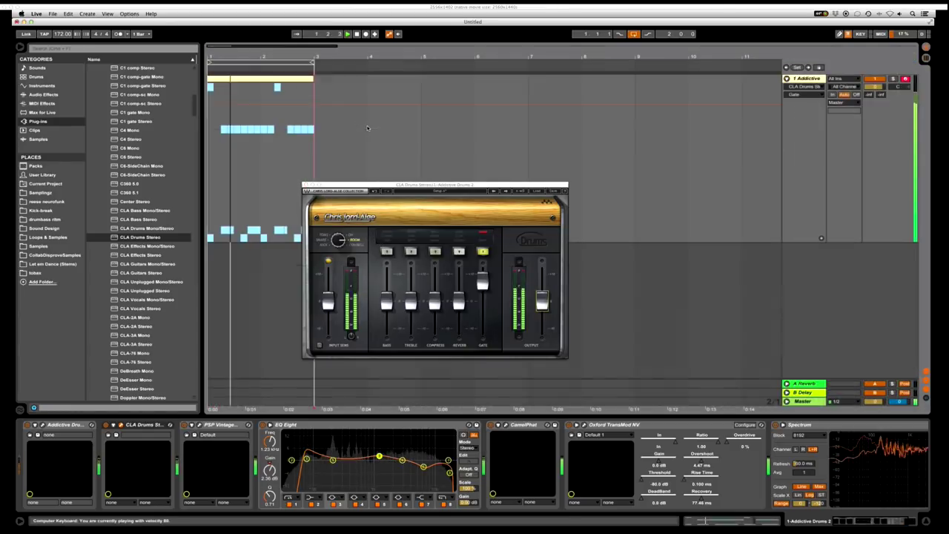
key("Tab")
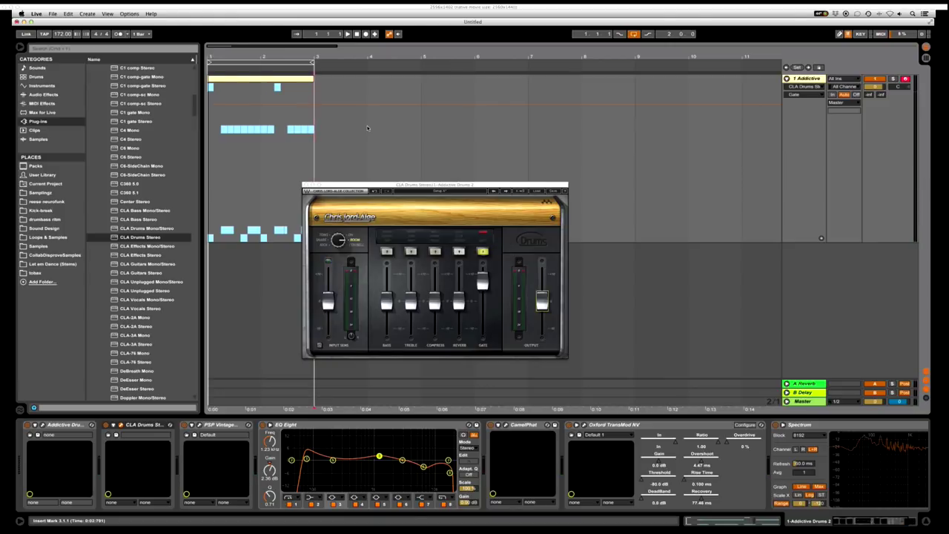
Step: Export the loop as an sg_drumloop audio file in a new Samplegenievid_drums folder inside the december17 drum sample folder
key("super+shift+r")
key("Return")
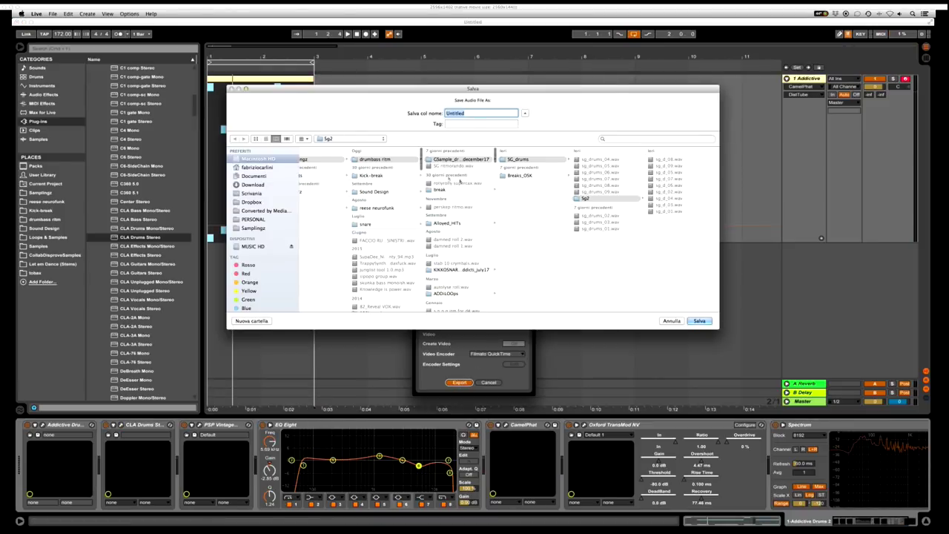
left_click(460, 159)
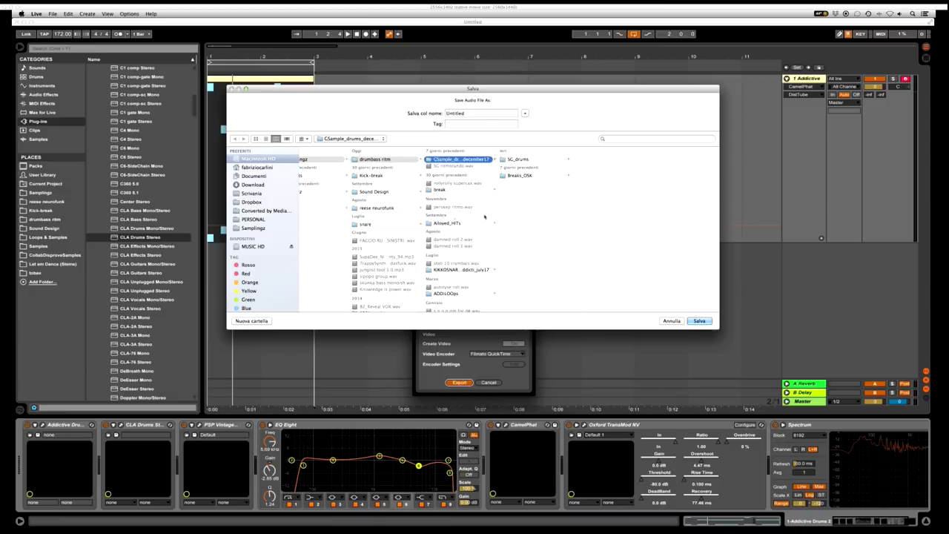
left_click(253, 321)
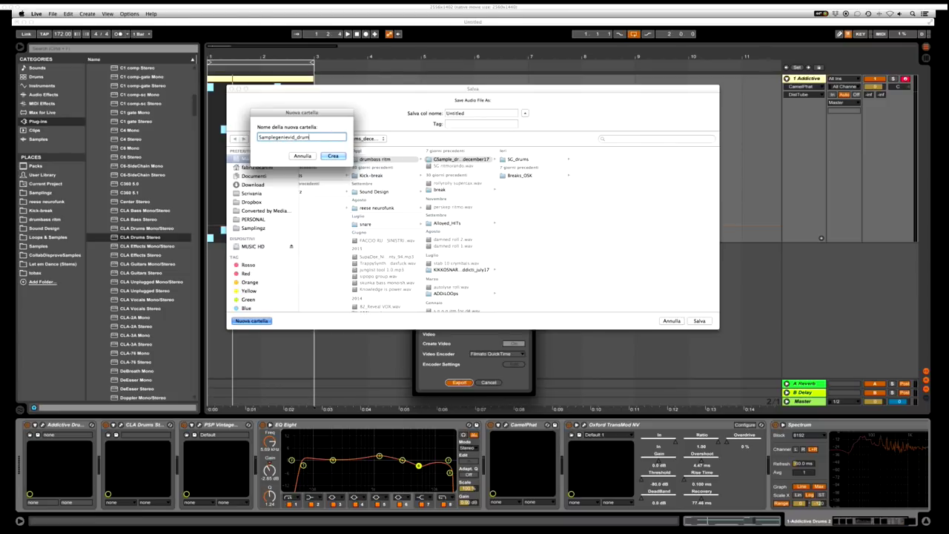
key("Return")
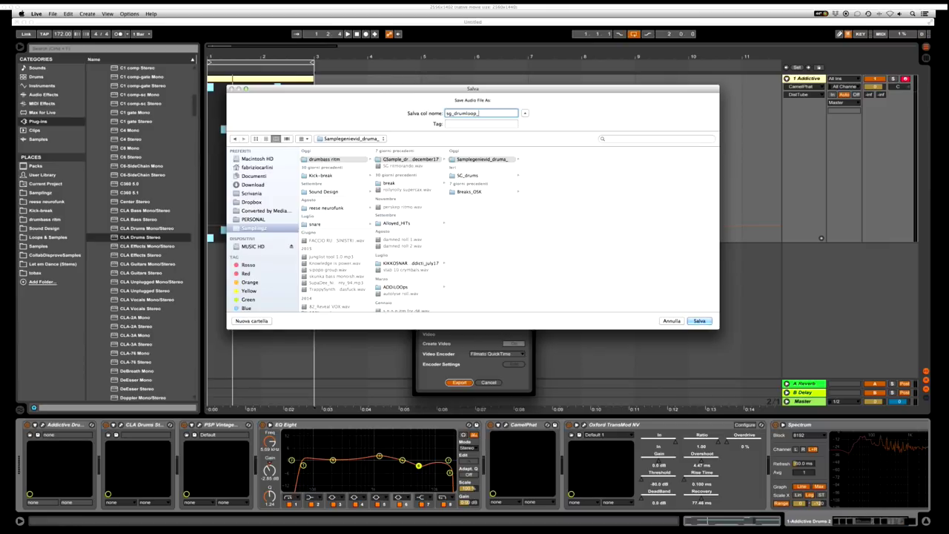
key("Return")
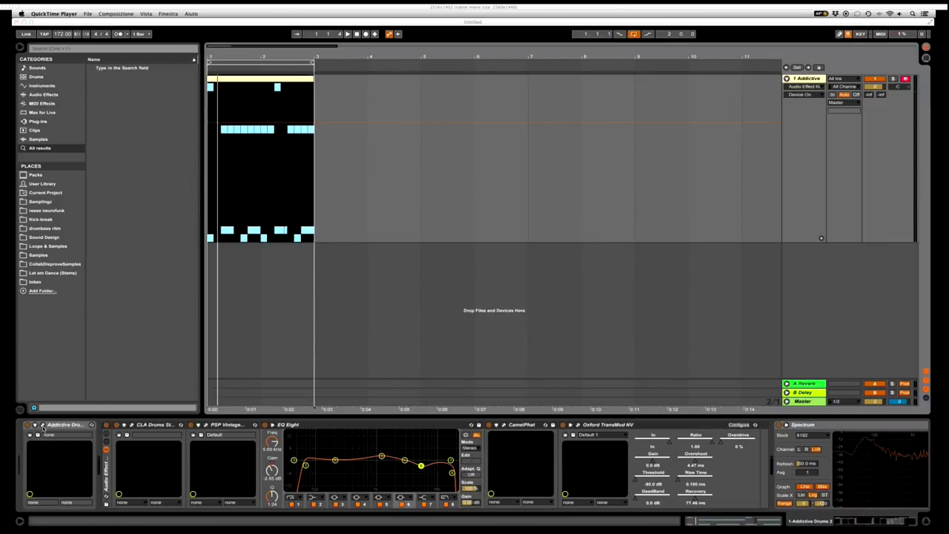
Step: Adjust the snare's Room Level in Addictive Drums 2 and export the variation as another numbered sg_drumloop audio file
left_click(43, 428)
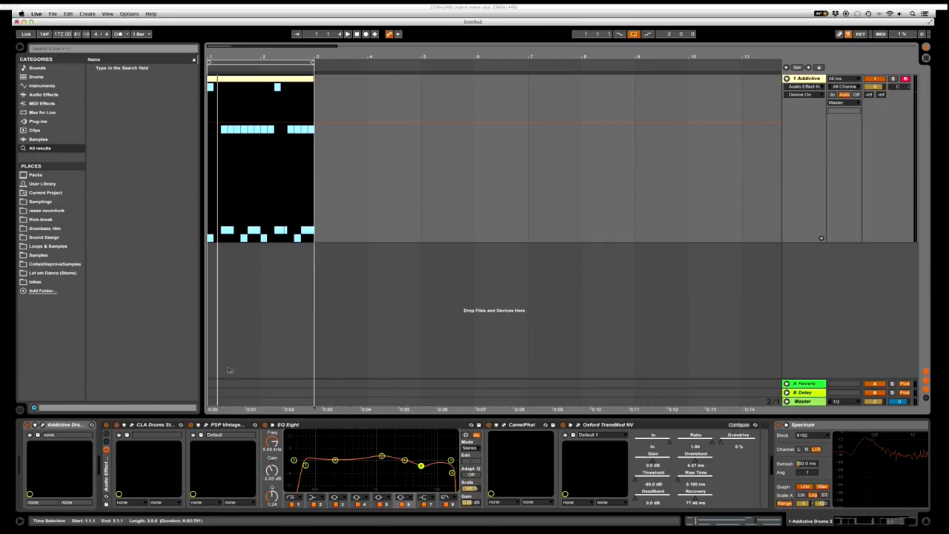
left_click(42, 425)
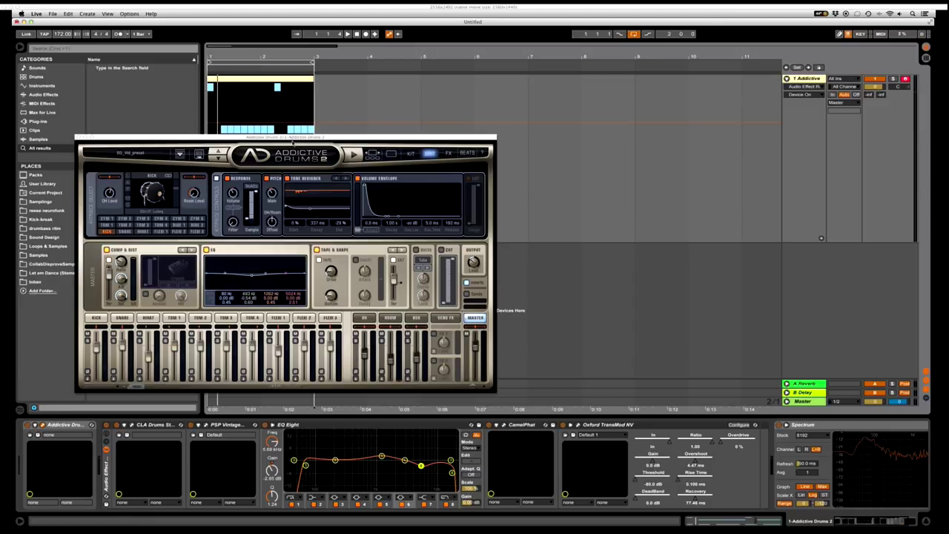
key("space")
left_click_drag(158, 137, 291, 160)
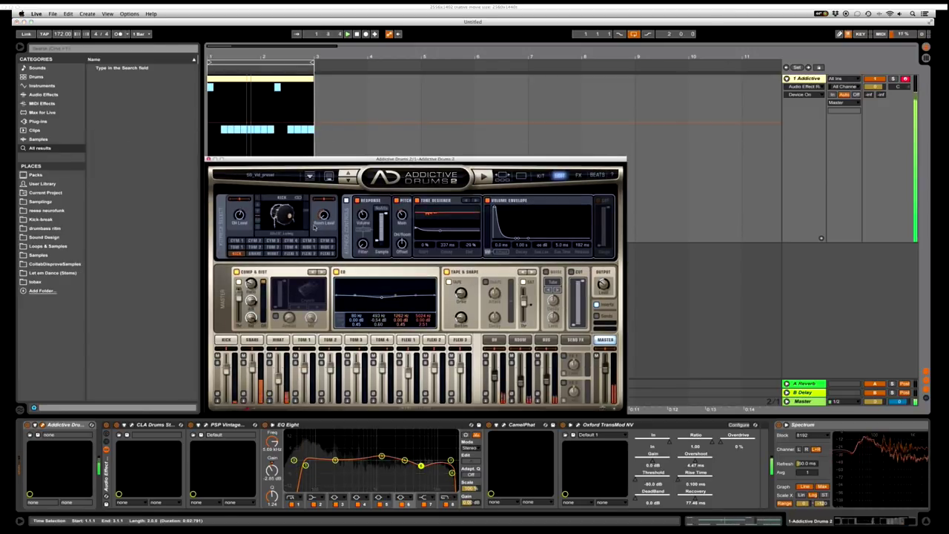
left_click(257, 338)
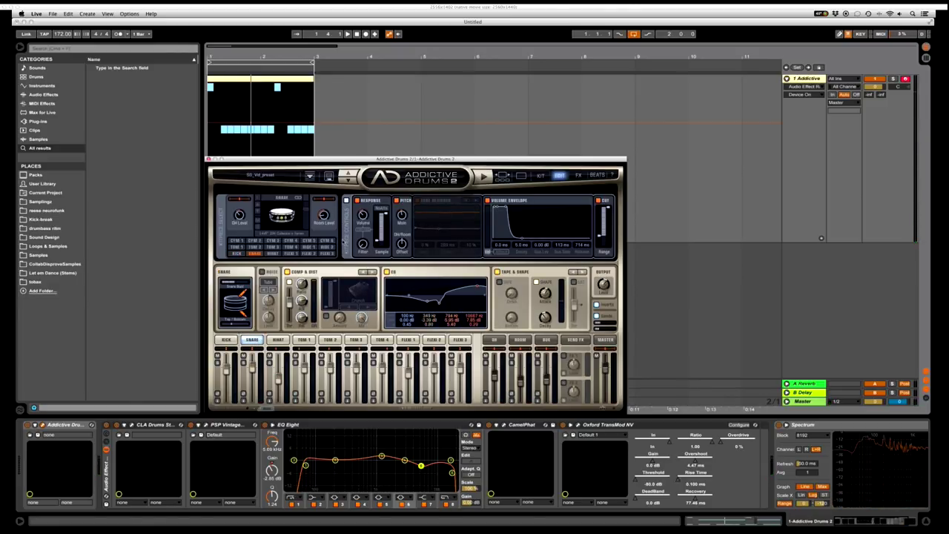
key("space")
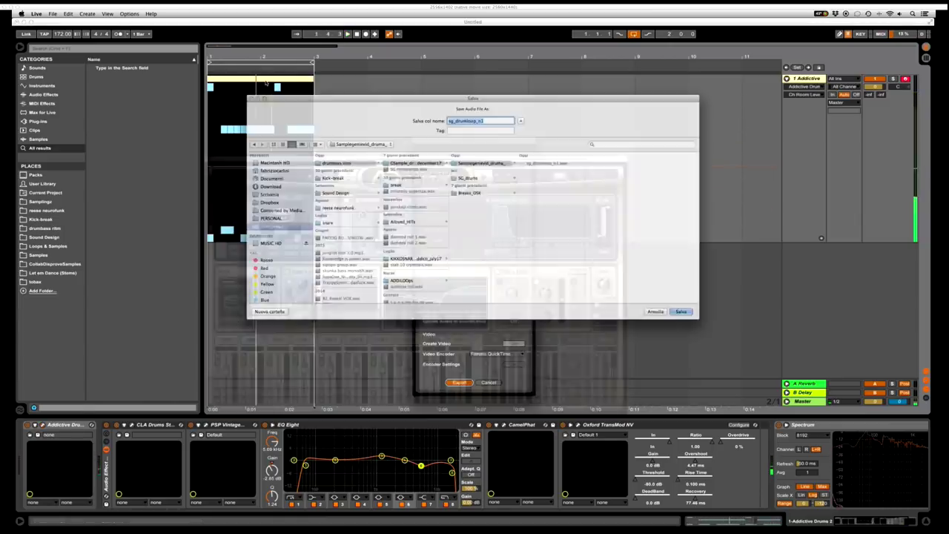
key("Return")
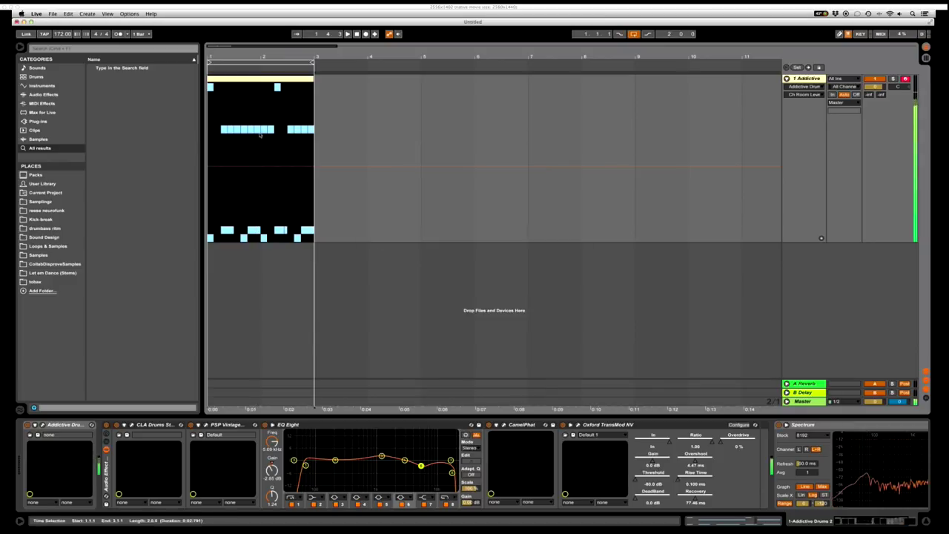
Step: Insert Frequency Shifter after CamelPhat with Fine at 14.4 Hz, and set EQ Eight's second band to 61.2 Hz
left_click(52, 86)
left_click(52, 95)
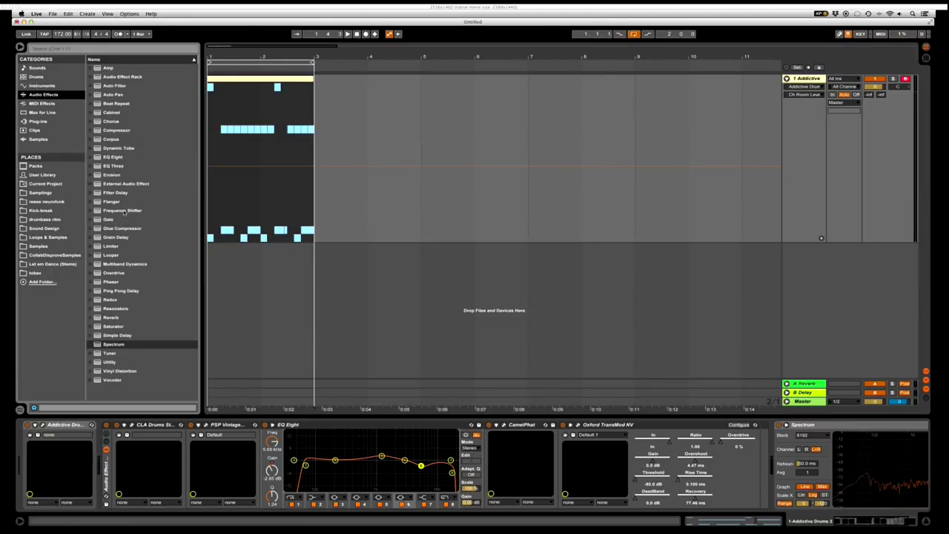
left_click_drag(124, 211, 606, 477)
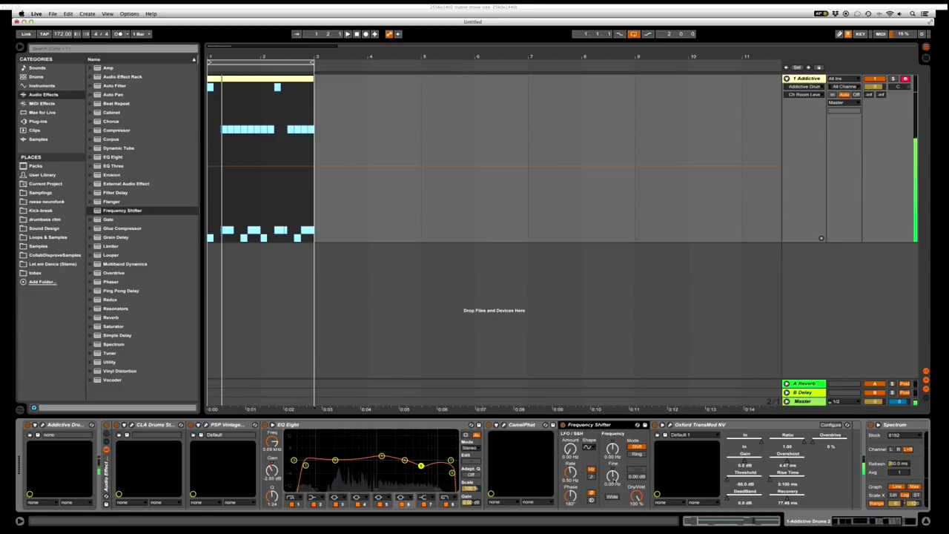
key("space")
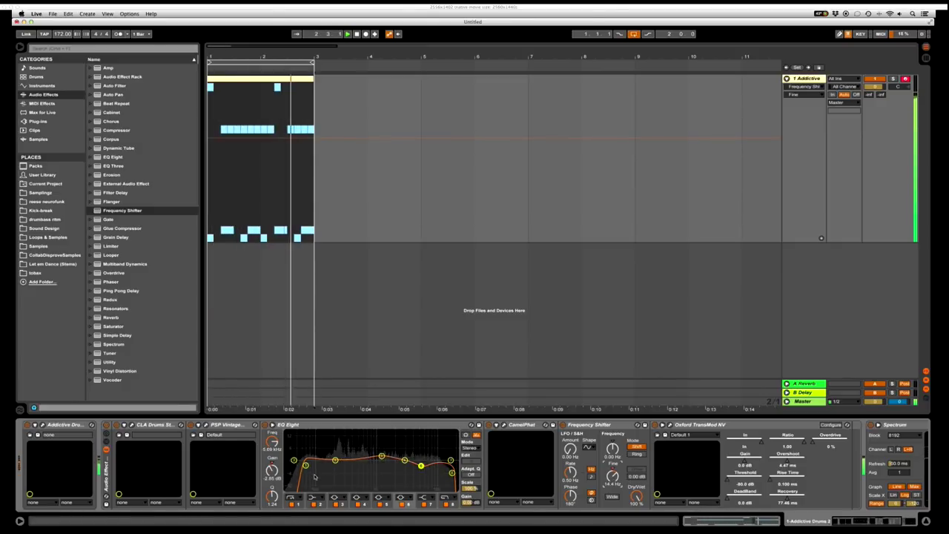
left_click_drag(306, 465, 305, 466)
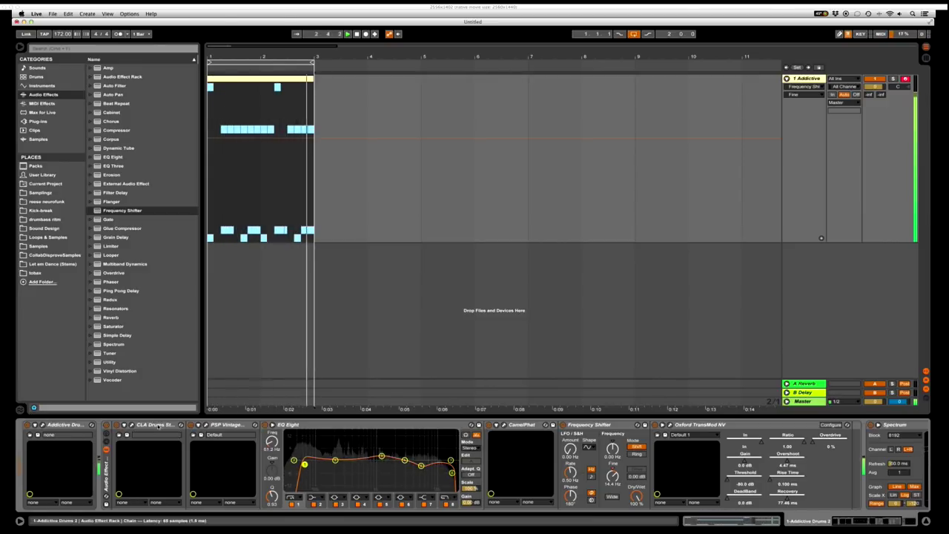
Step: Try several Gate levels in CLA Drums Stereo while the loop plays, leave the fader well above its midpoint, and close the plug-in window
left_click(123, 424)
left_click(132, 424)
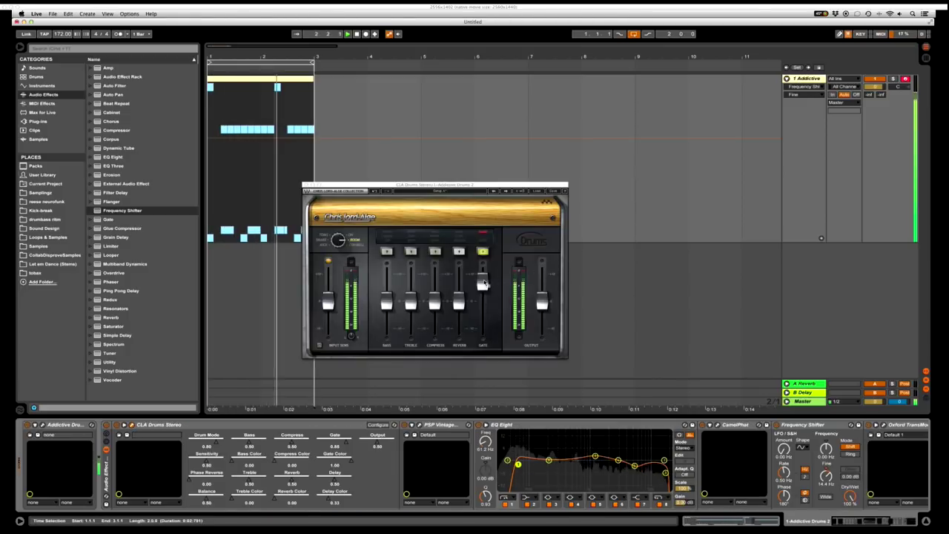
mouse_move(483, 282)
left_mouse_down()
mouse_move(483, 299)
mouse_move(483, 278)
left_mouse_up()
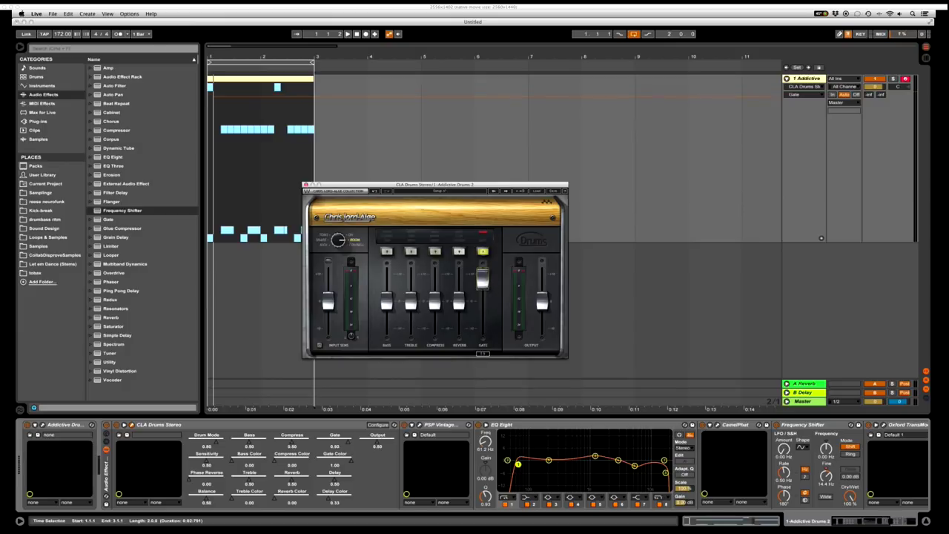
key("space")
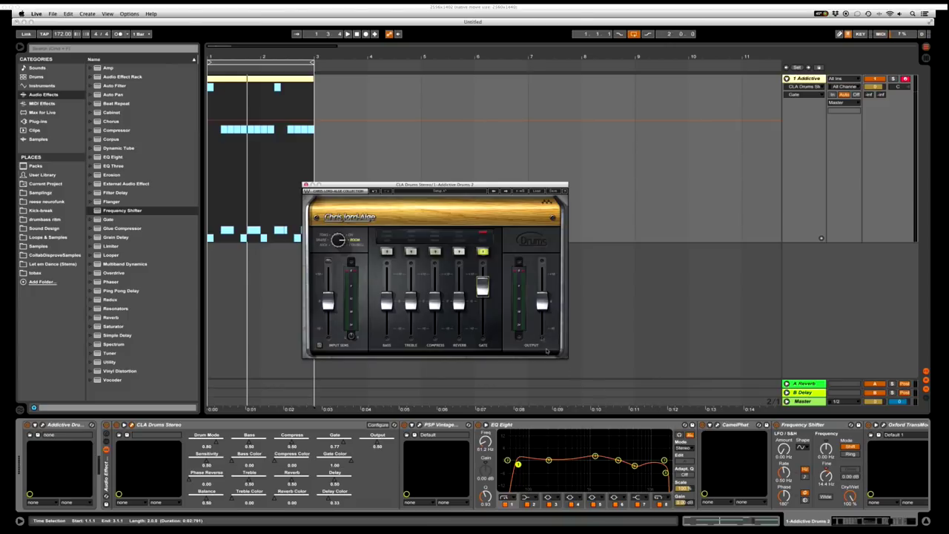
key("space")
left_click_drag(483, 287, 483, 301)
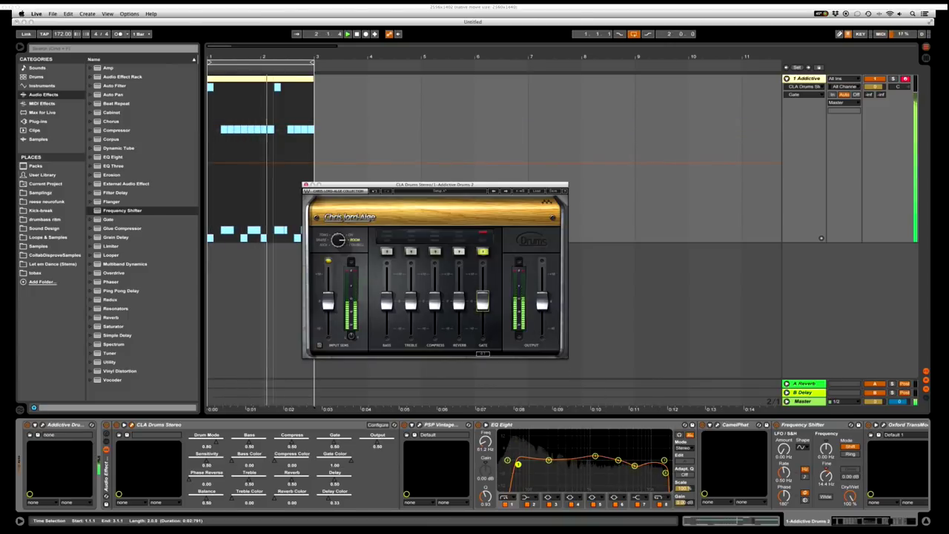
left_click_drag(483, 301, 483, 278)
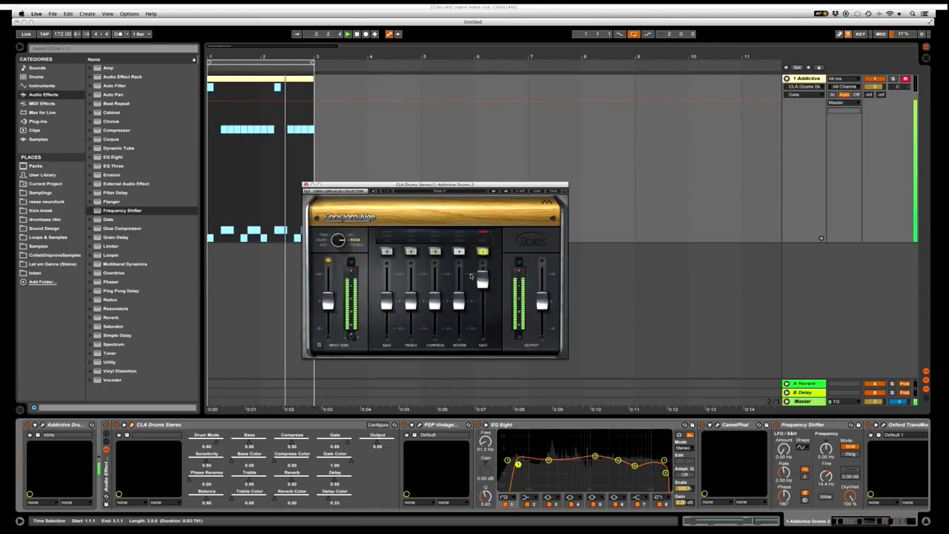
left_click_drag(483, 279, 483, 281)
left_click(306, 185)
key("space")
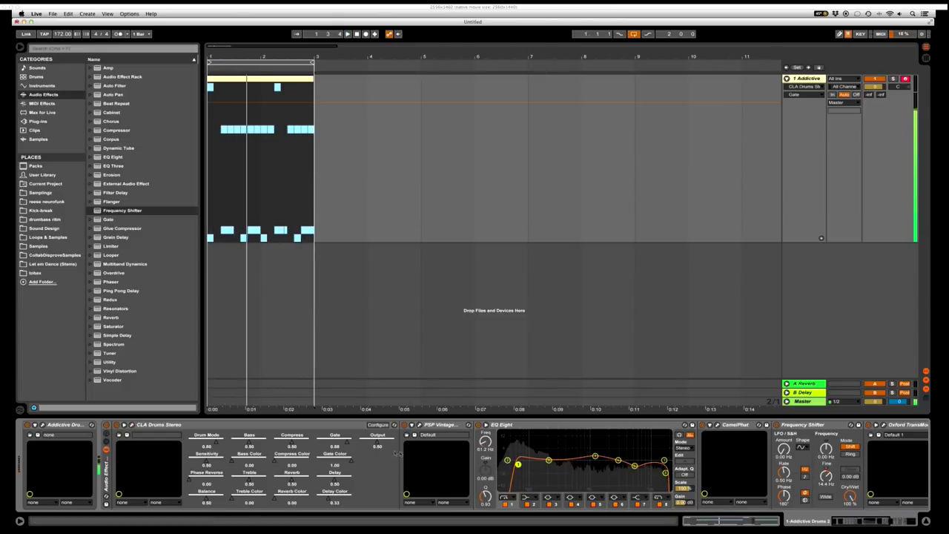
left_click(123, 425)
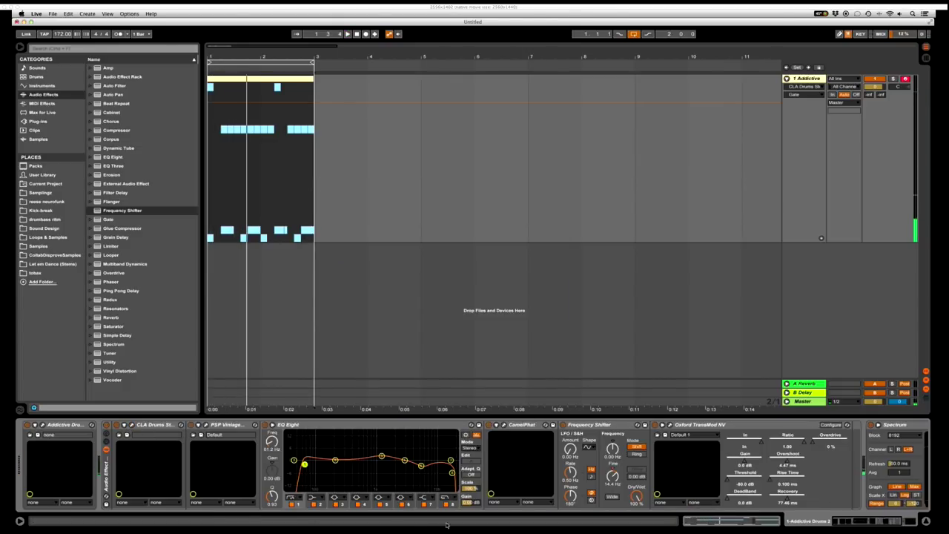
Step: Insert the Transient Master plug-in between Frequency Shifter and Oxford TransMod NV and open its window
scroll(665, 487, "right", 1)
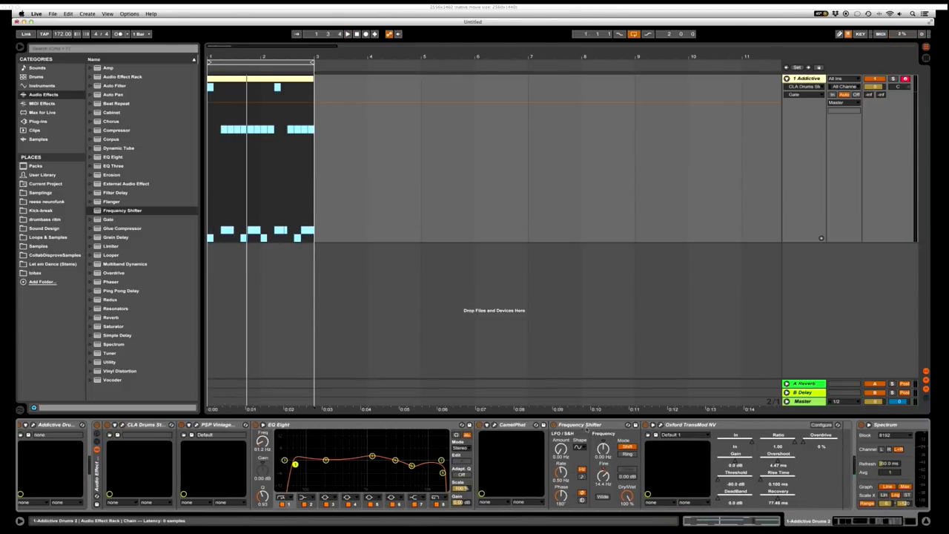
scroll(586, 430, "right", 5)
left_click(37, 121)
scroll(163, 322, "down", 15)
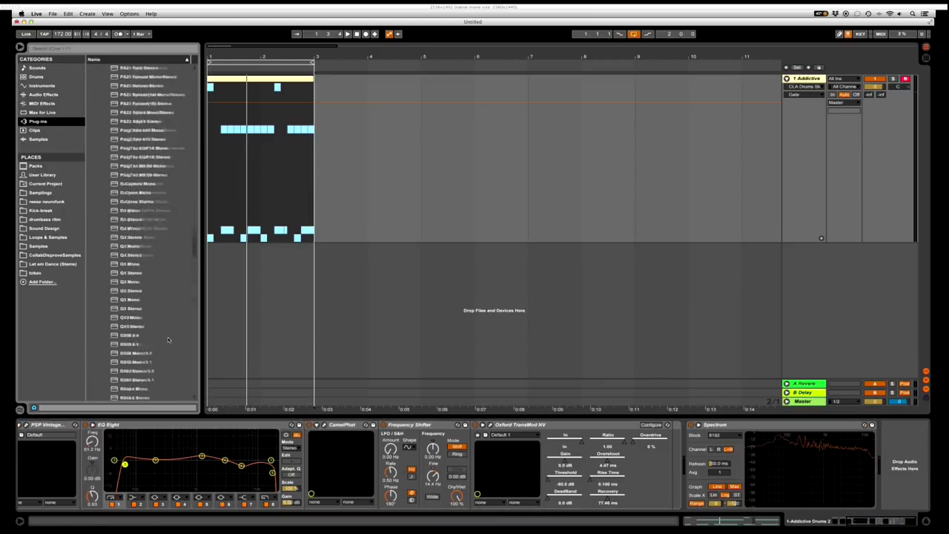
scroll(167, 340, "down", 10)
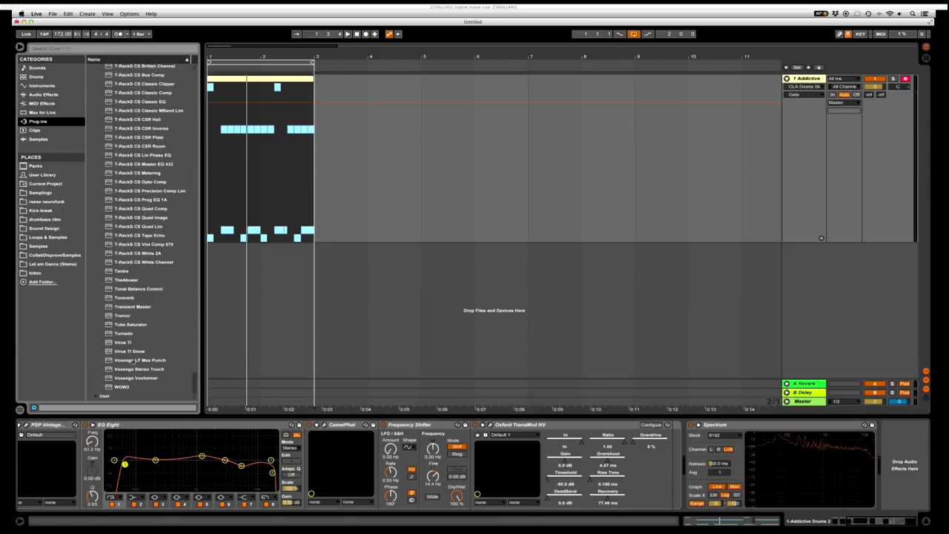
left_click(136, 308)
left_click_drag(263, 354, 448, 433)
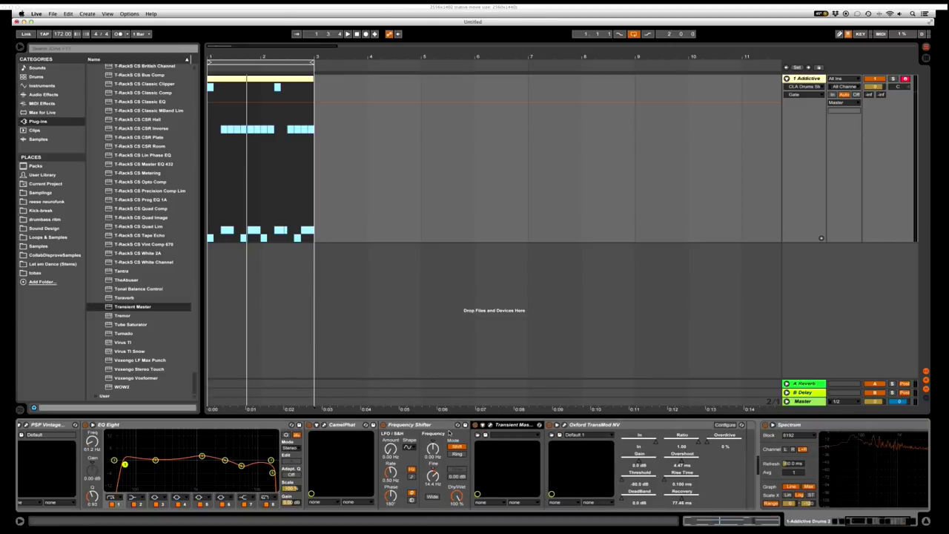
left_click(490, 425)
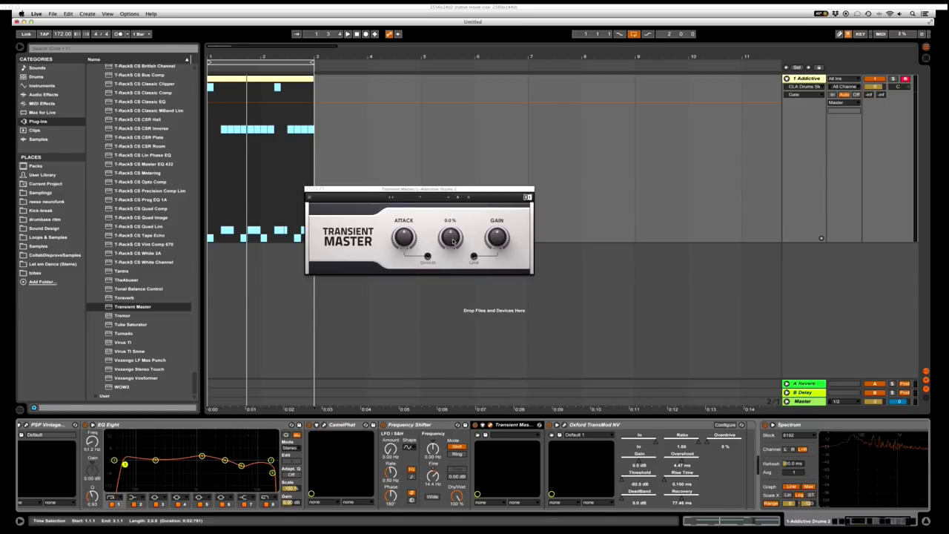
Step: Raise Transient Master's Sustain to about 61% and enable its Limit, slightly lowering the Oxford TransMod NV Ratio during playback
mouse_move(453, 242)
left_mouse_down()
mouse_move(454, 196)
mouse_move(454, 233)
left_mouse_up()
key("space")
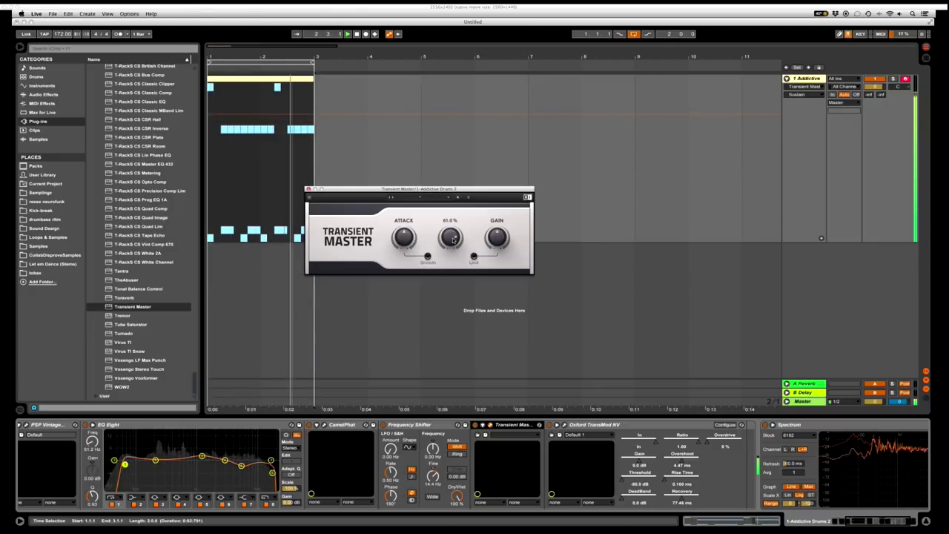
left_click_drag(699, 442, 695, 442)
key("space")
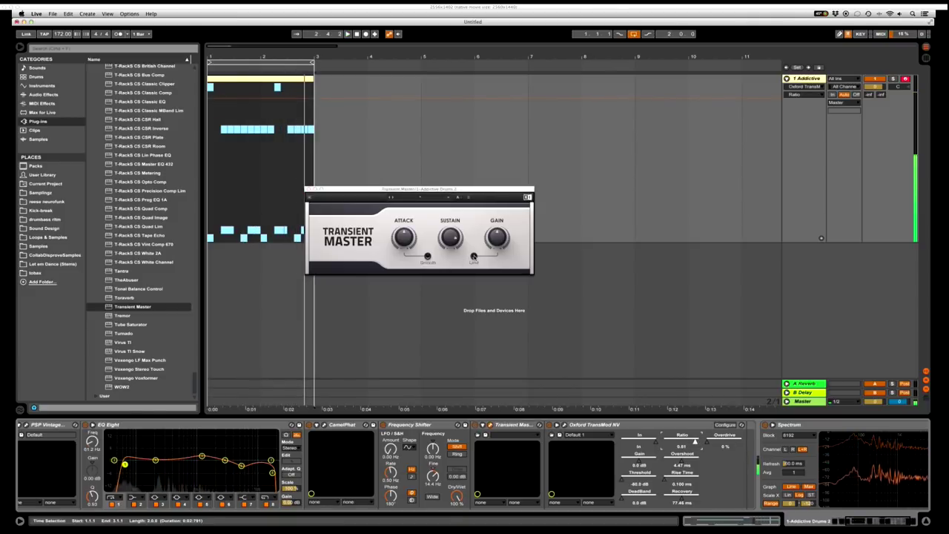
left_click(474, 257)
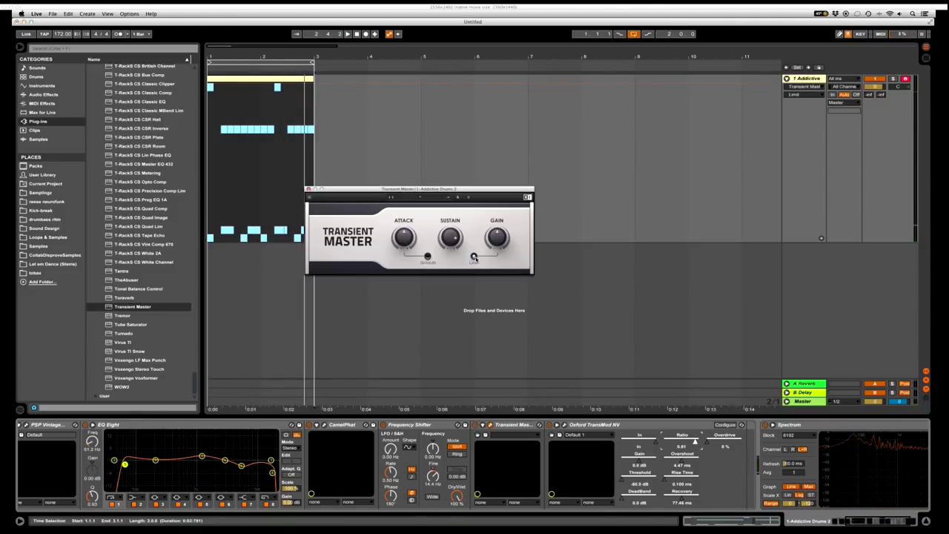
Step: Move Transient Master after Oxford TransMod NV, collapse the TransMod parameters, and readjust Transient Master's Sustain while the loop plays
left_click_drag(512, 426, 694, 448)
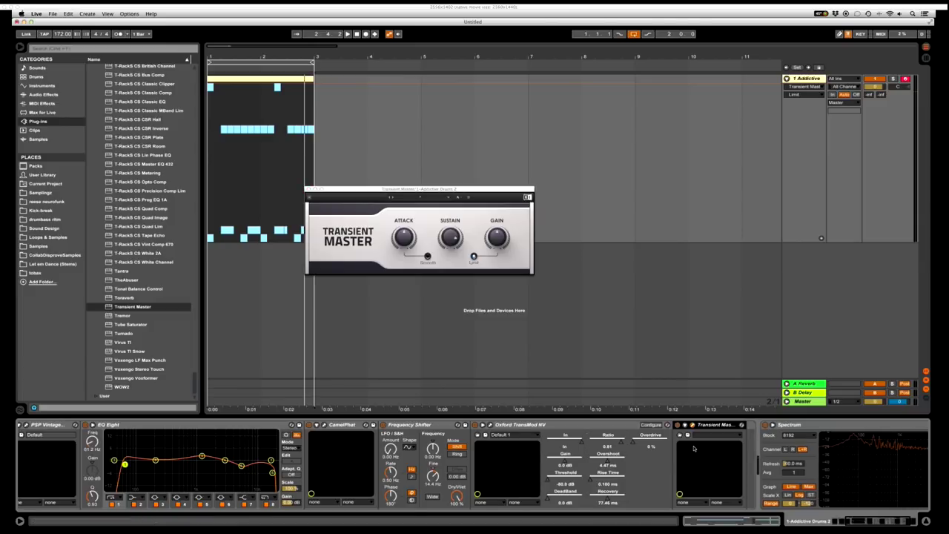
left_click(481, 425)
key("space")
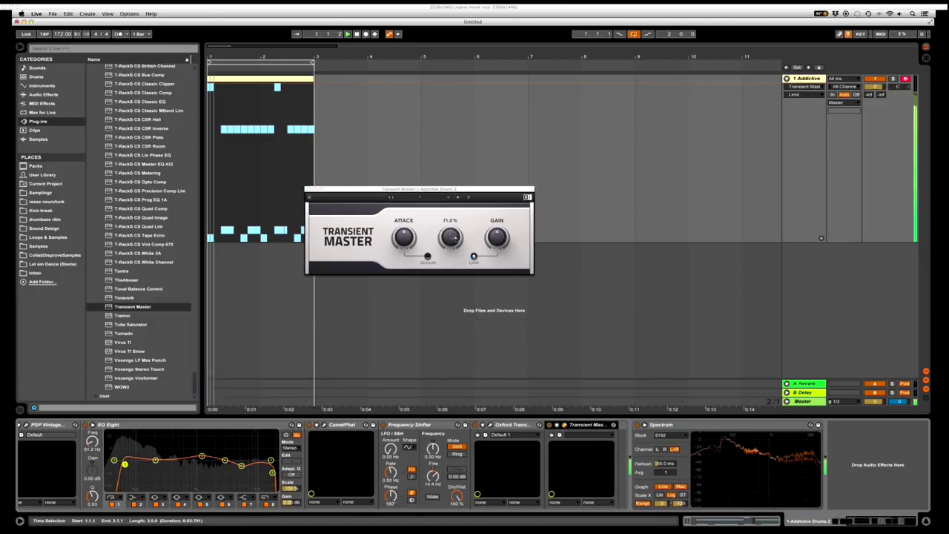
left_click(450, 237)
left_click_drag(450, 237, 451, 222)
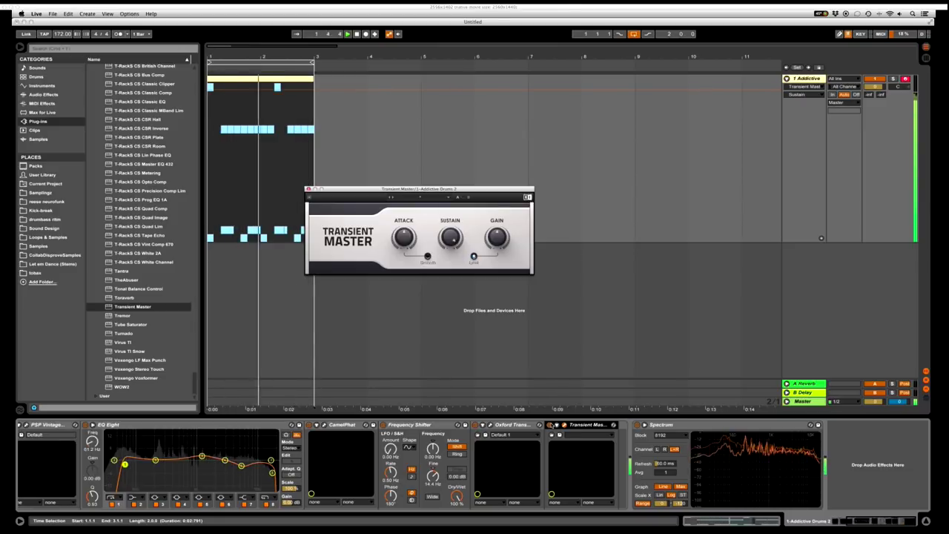
Step: Reopen CLA Drums Stereo and raise its Gate fader slightly further while the loop plays
scroll(173, 431, "left", 3)
left_click(172, 428)
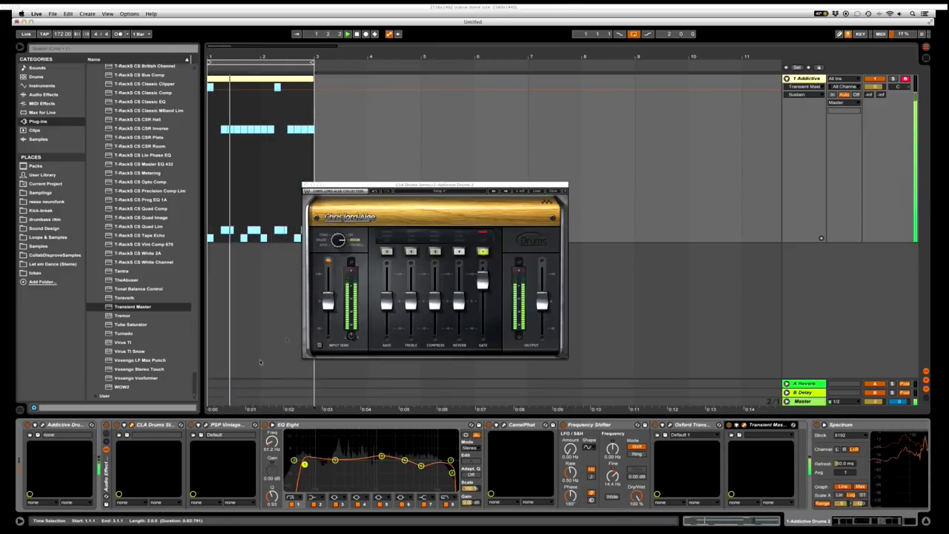
left_click_drag(483, 281, 483, 273)
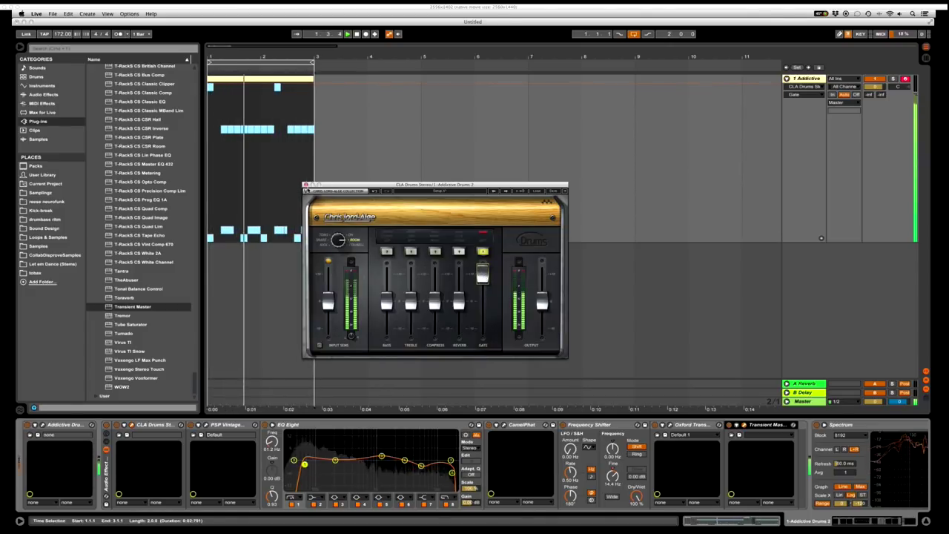
Step: Close the CLA Drums Stereo window and compare the playing loop with Transient Master bypassed and re-enabled
left_click(306, 185)
scroll(580, 489, "right", 3)
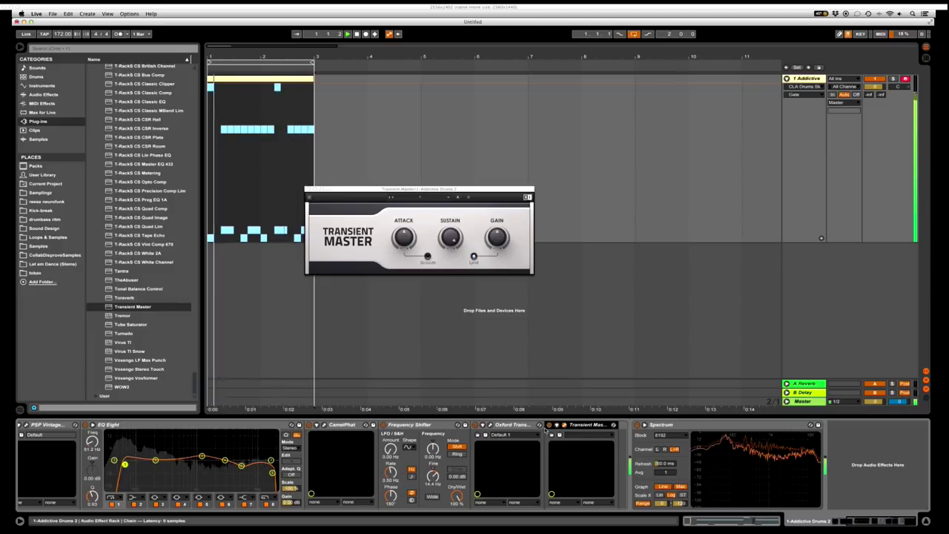
left_click(549, 425)
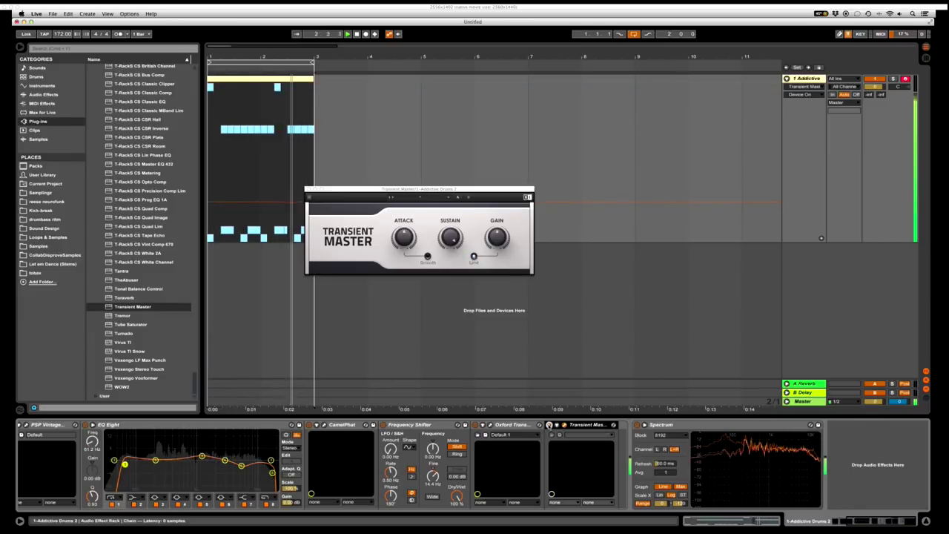
left_click(549, 425)
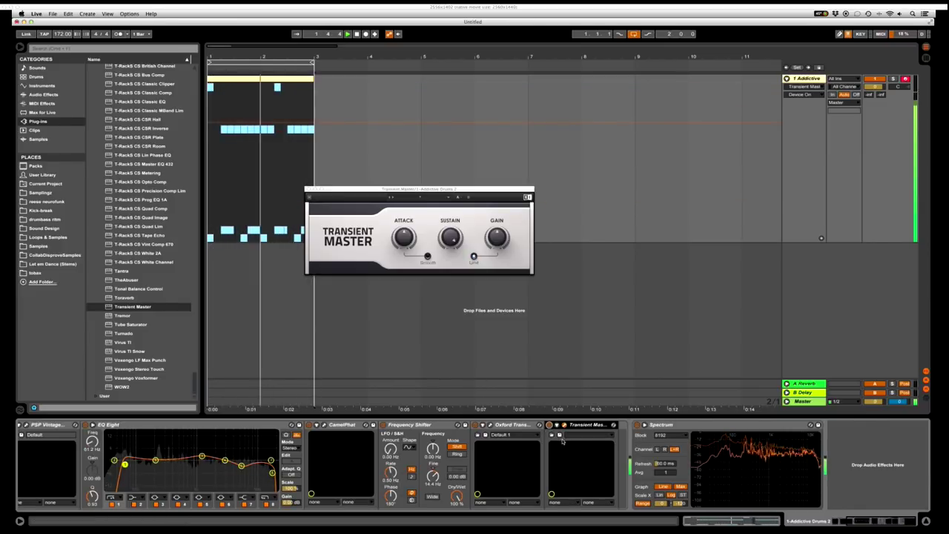
Step: Lower Frequency Shifter's Fine to 9.37 Hz and set EQ Eight's low-cut band to 73.5 Hz with a Q of 1.21
left_click(432, 466)
left_click_drag(432, 476, 433, 489)
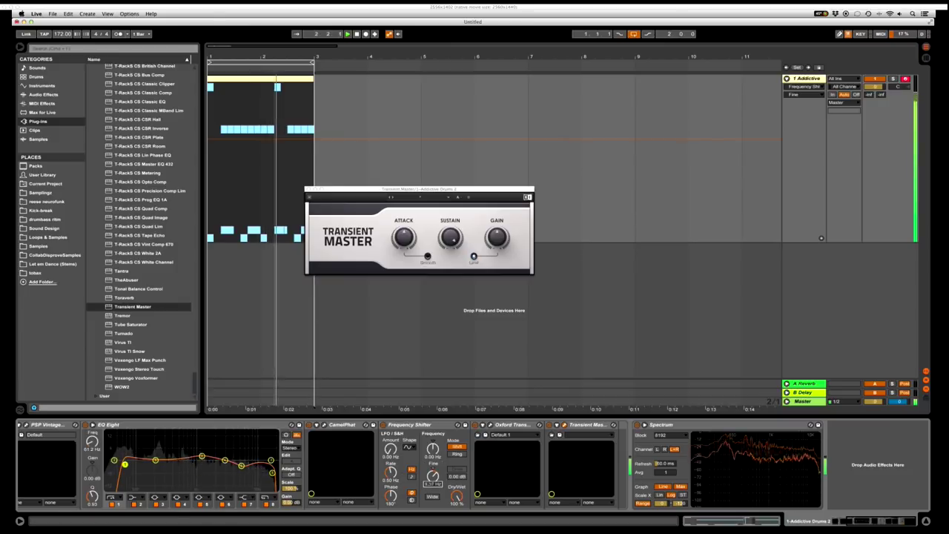
scroll(440, 480, "up", 4)
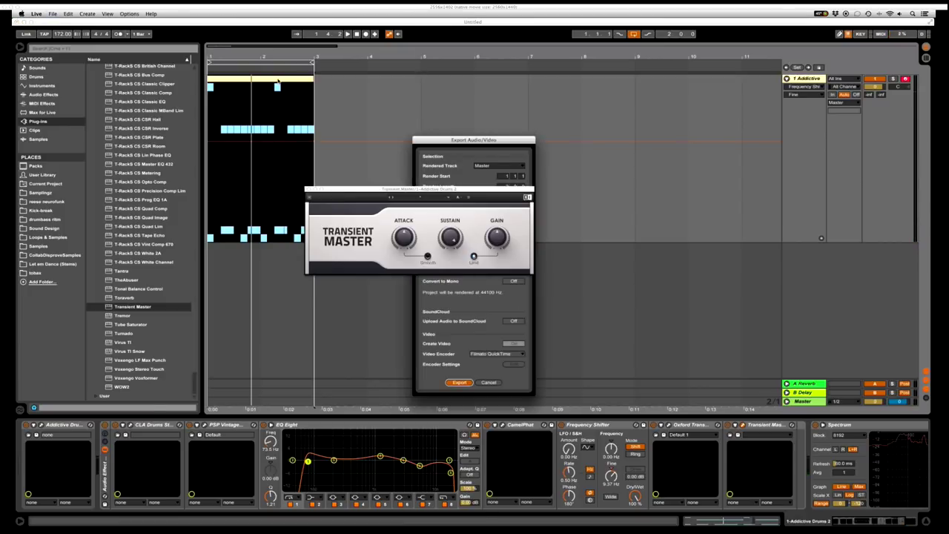
Step: Export the reprocessed two-bar loop from the Master track as an audio file
key("Return")
key("Return")
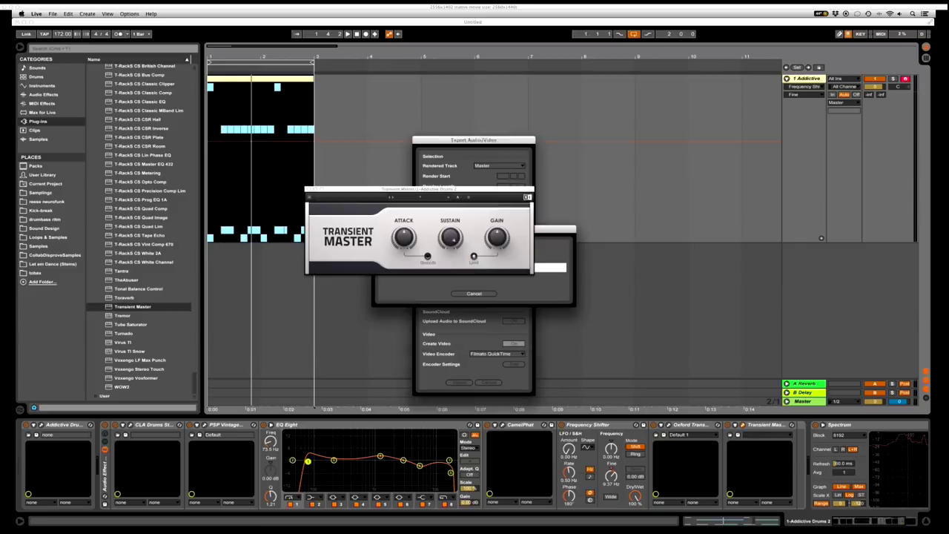
Step: Switch off Frequency Shifter and replace CamelPhat with iZotope Trash 2 in the drum effect chain
scroll(158, 308, "up", 15)
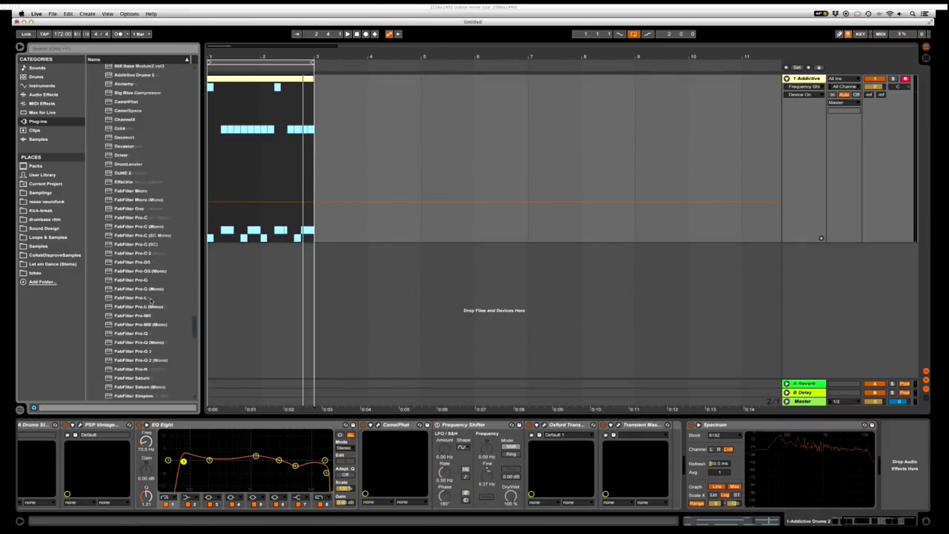
scroll(158, 308, "down", 4)
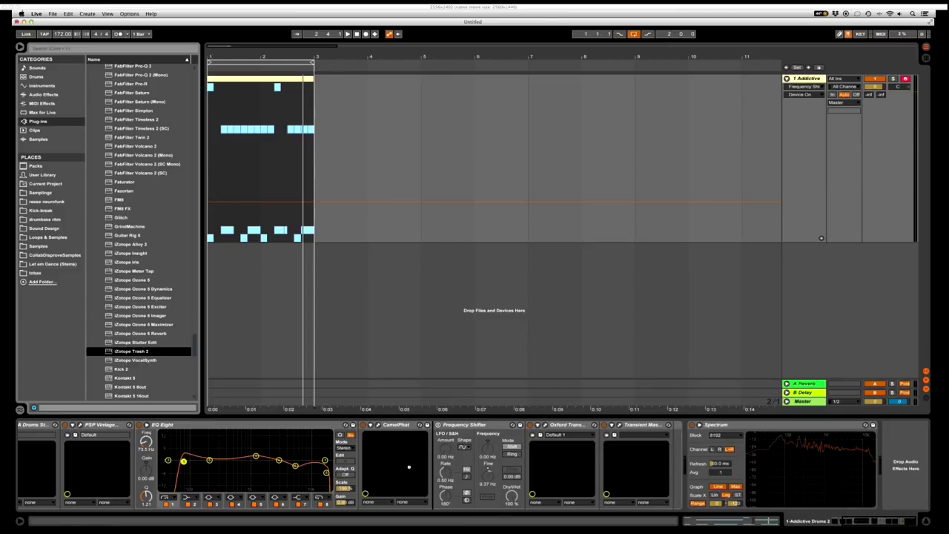
left_click_drag(404, 448, 401, 439)
right_click(400, 427)
left_click(404, 431)
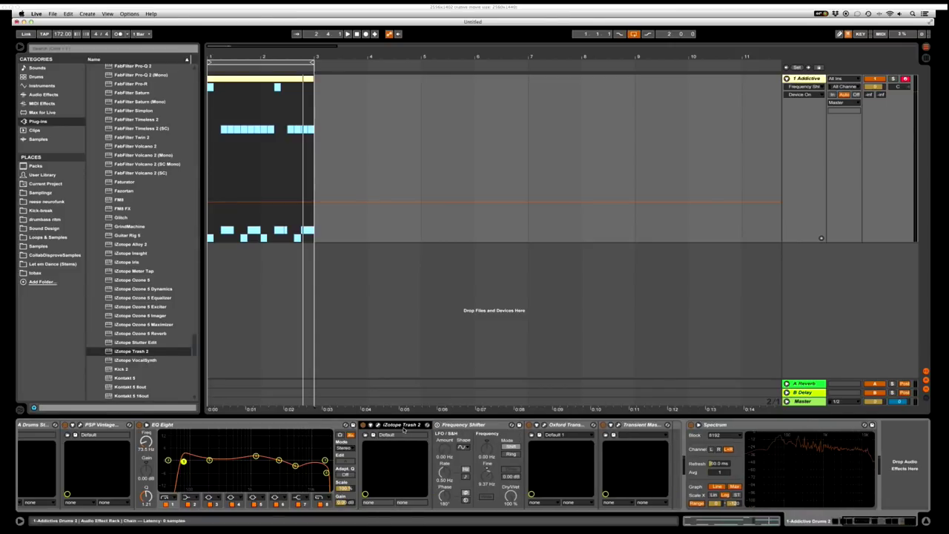
Step: Apply the Tape Saturation algorithm in Trash 2's Stage 1 and set its Drive to 5.4 while the loop plays
key("space")
left_click(384, 426)
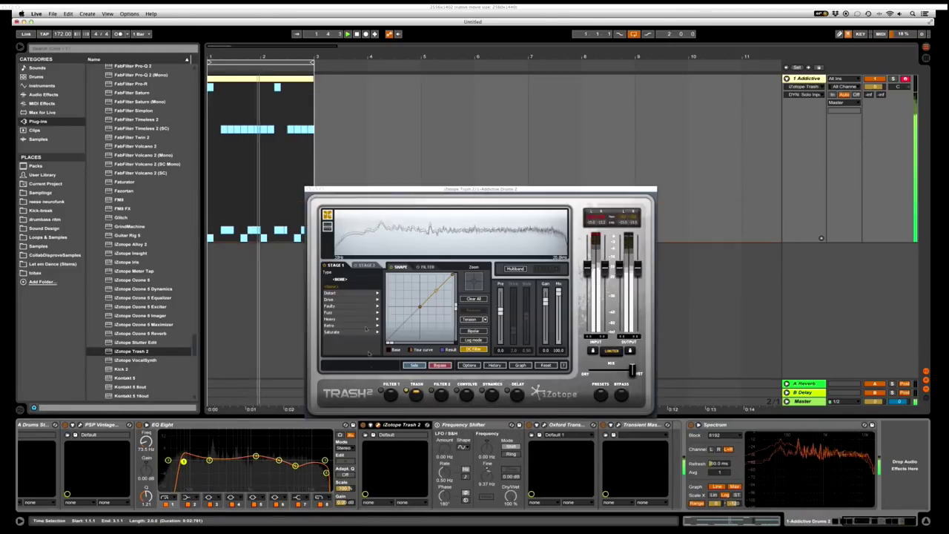
left_click(349, 332)
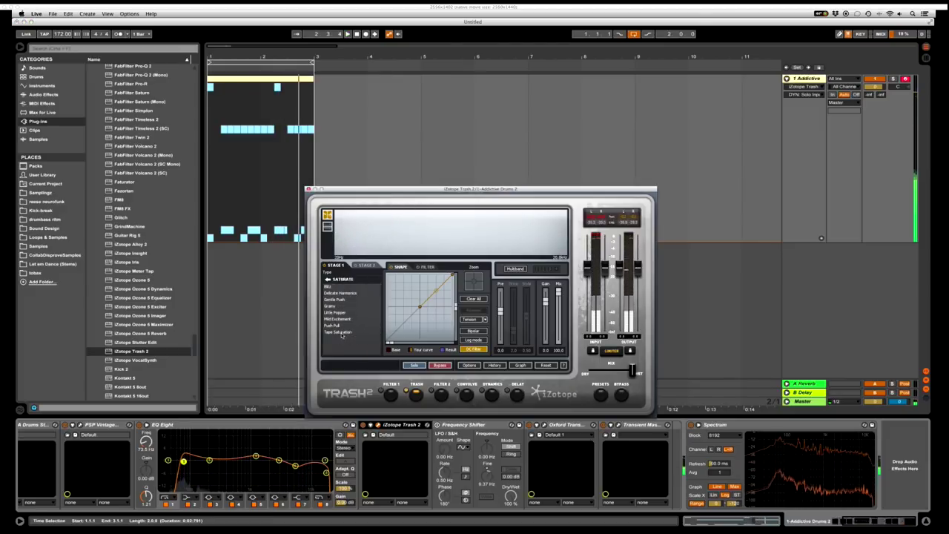
left_click(339, 332)
left_click_drag(513, 333, 516, 327)
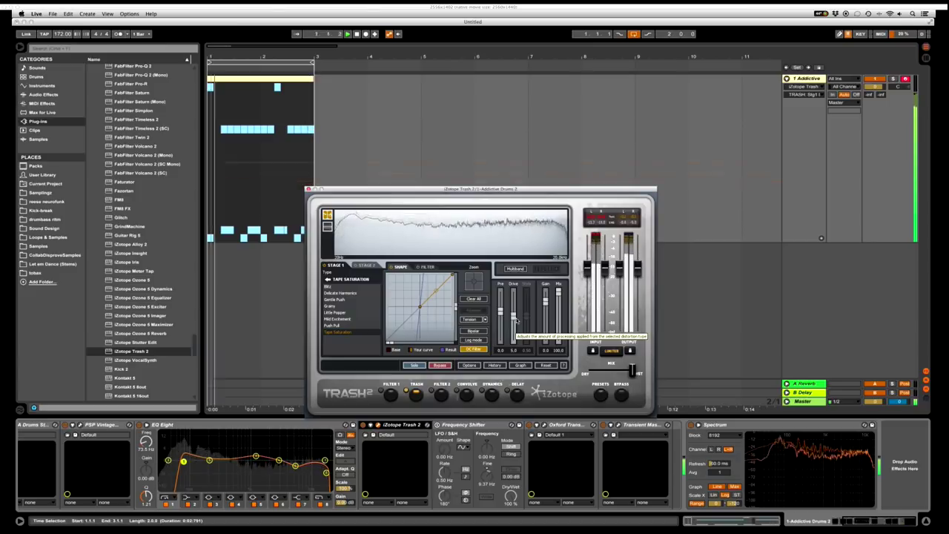
left_click_drag(514, 327, 520, 318)
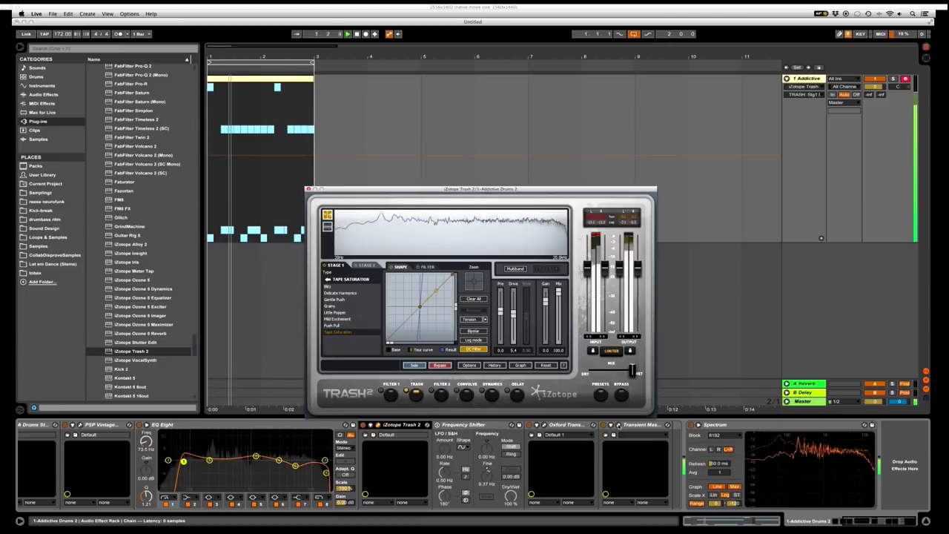
Step: Set Transient Master's Attack to 100% and reduce its Sustain below zero during playback, then close its window
left_click(618, 425)
left_click_drag(445, 232, 404, 209)
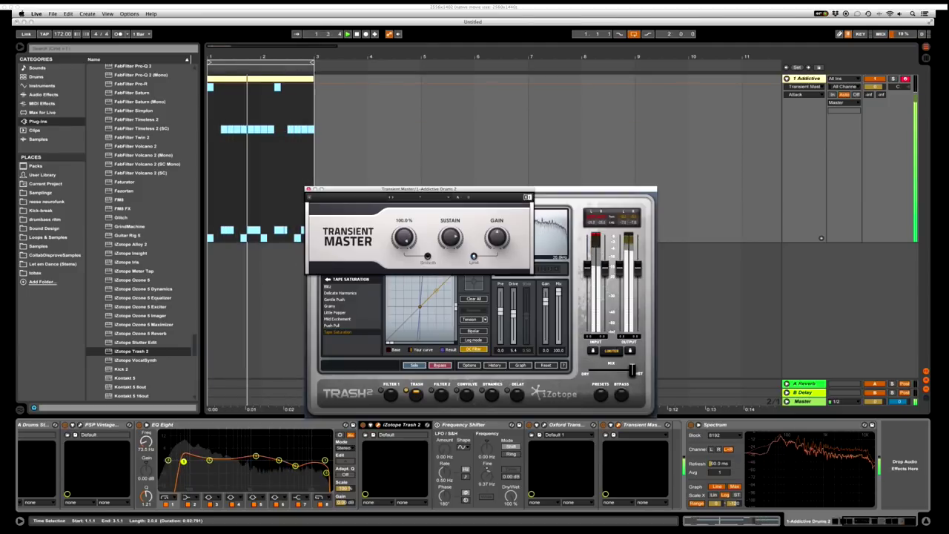
left_click_drag(450, 237, 450, 275)
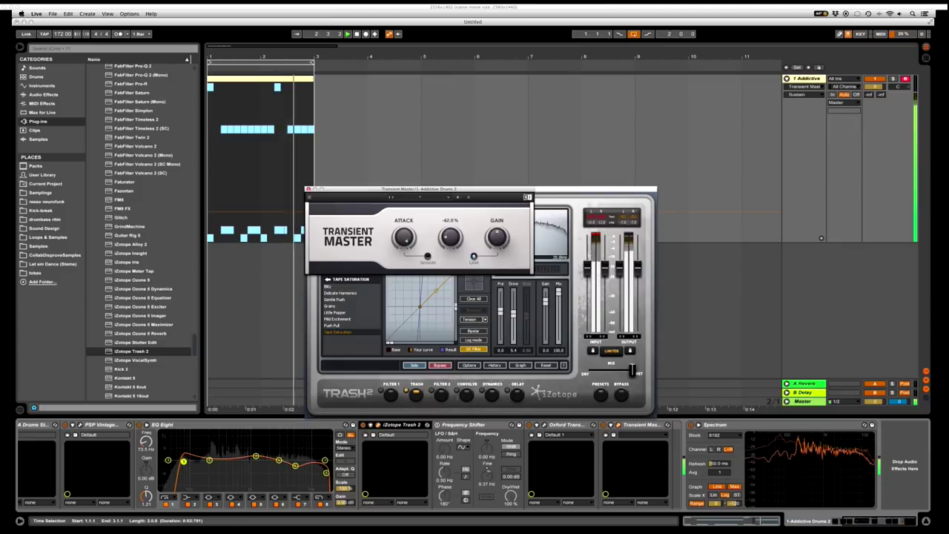
mouse_move(450, 276)
left_mouse_down()
mouse_move(450, 245)
mouse_move(450, 265)
left_mouse_up()
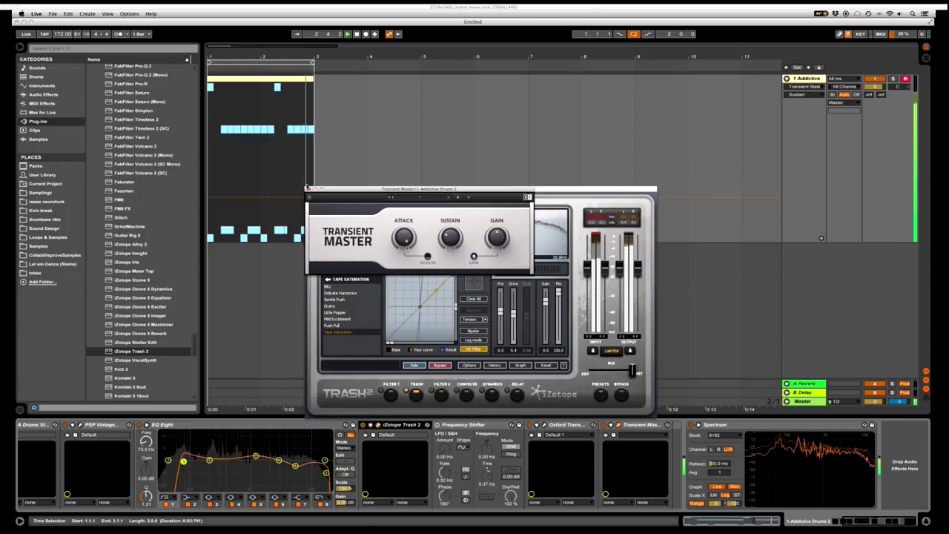
left_click_drag(457, 233, 457, 225)
left_click(309, 188)
Step: Stop playback and export the two-bar loop from the Master track as sg_drumloop_n4
key("space")
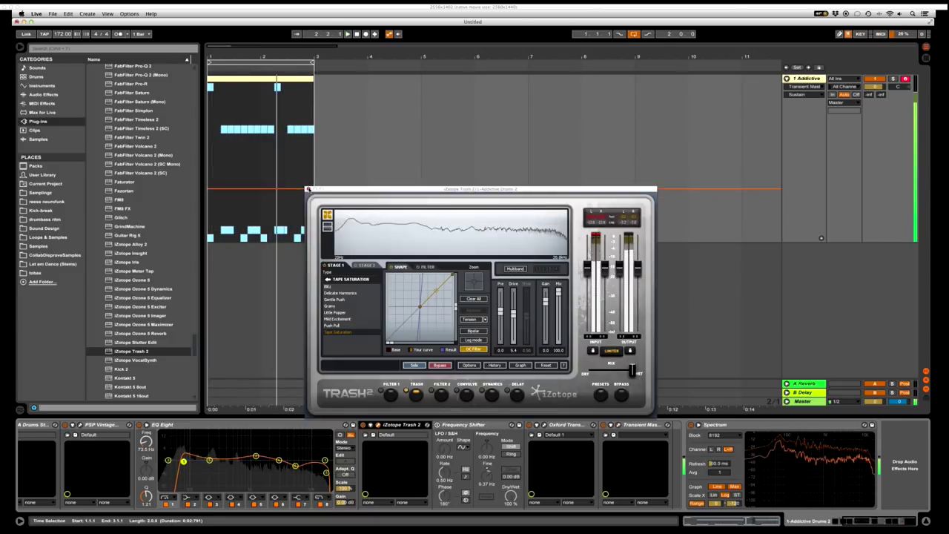
left_click(249, 78)
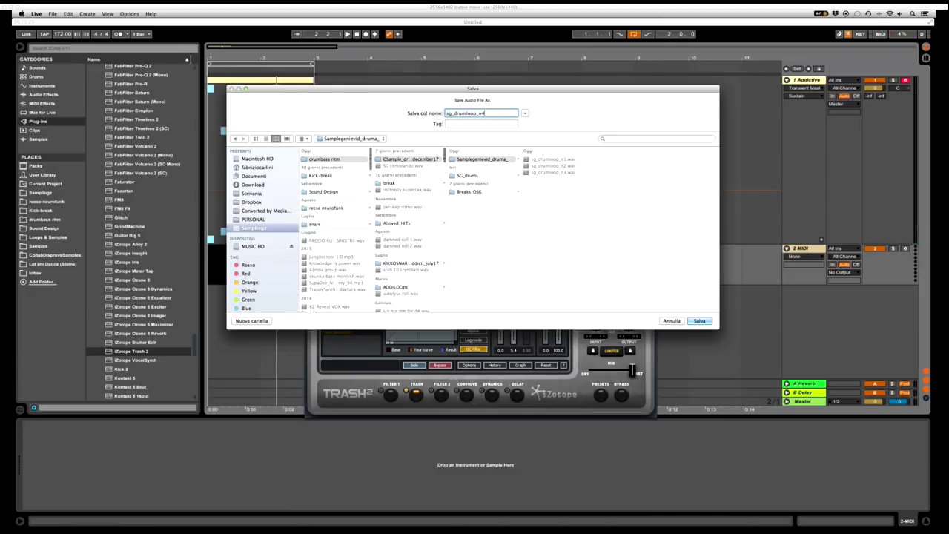
key("Return")
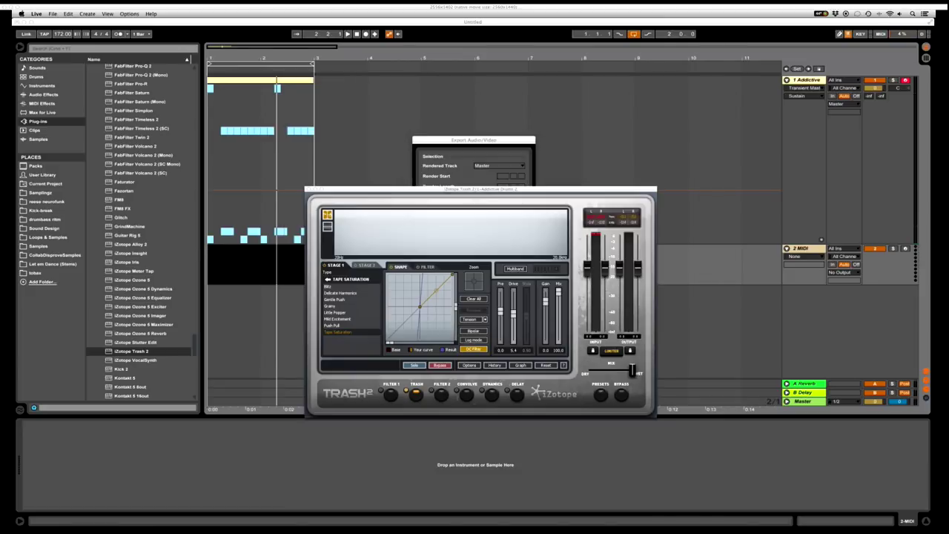